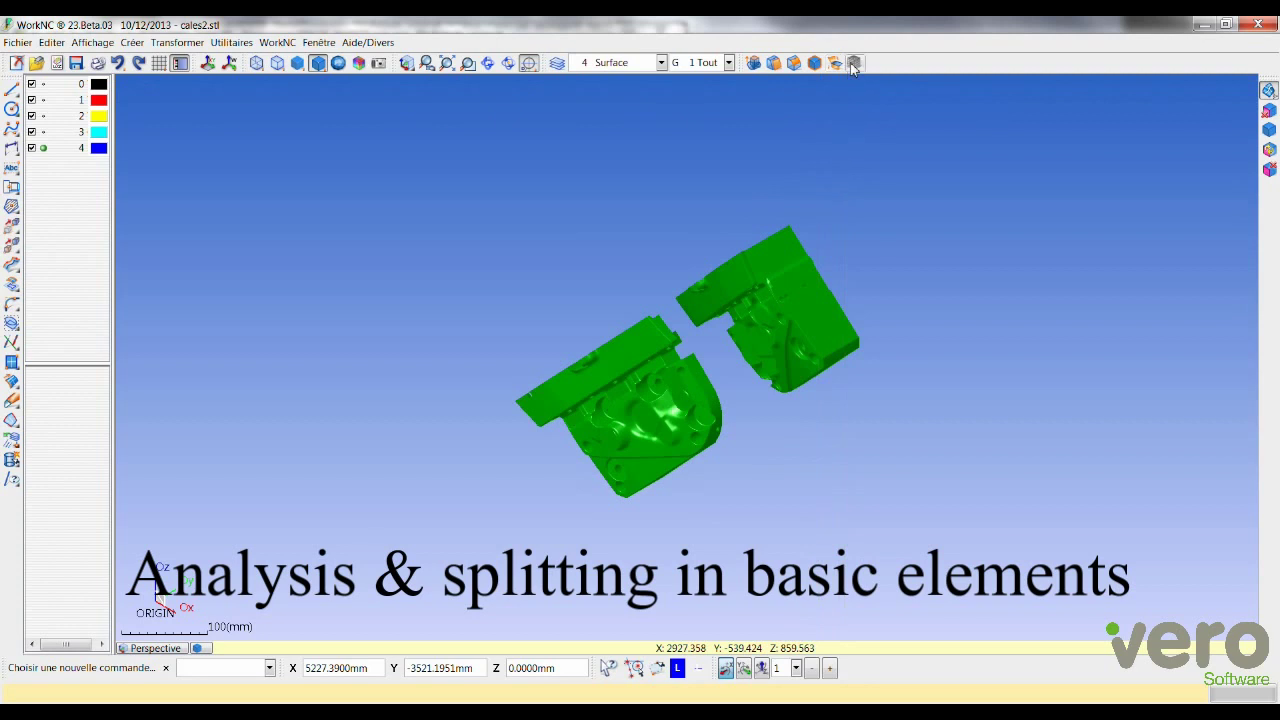
# Open the 'Edition des entités mesh' dialog for the loaded cales2.stl parts.
pyautogui.click(852, 63)
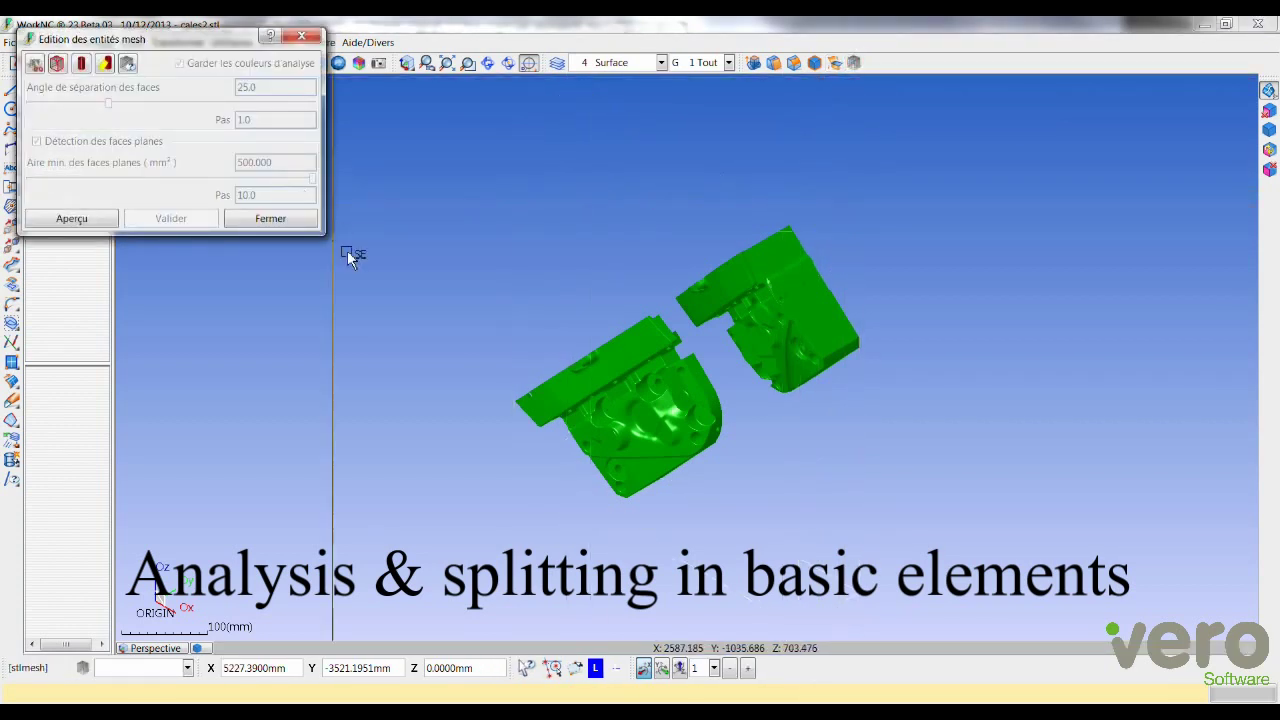
# Split both STL meshes into colour-coded faces with 25.0 separation angle and 500.000 mm² planar minimum.
pyautogui.click(33, 64)
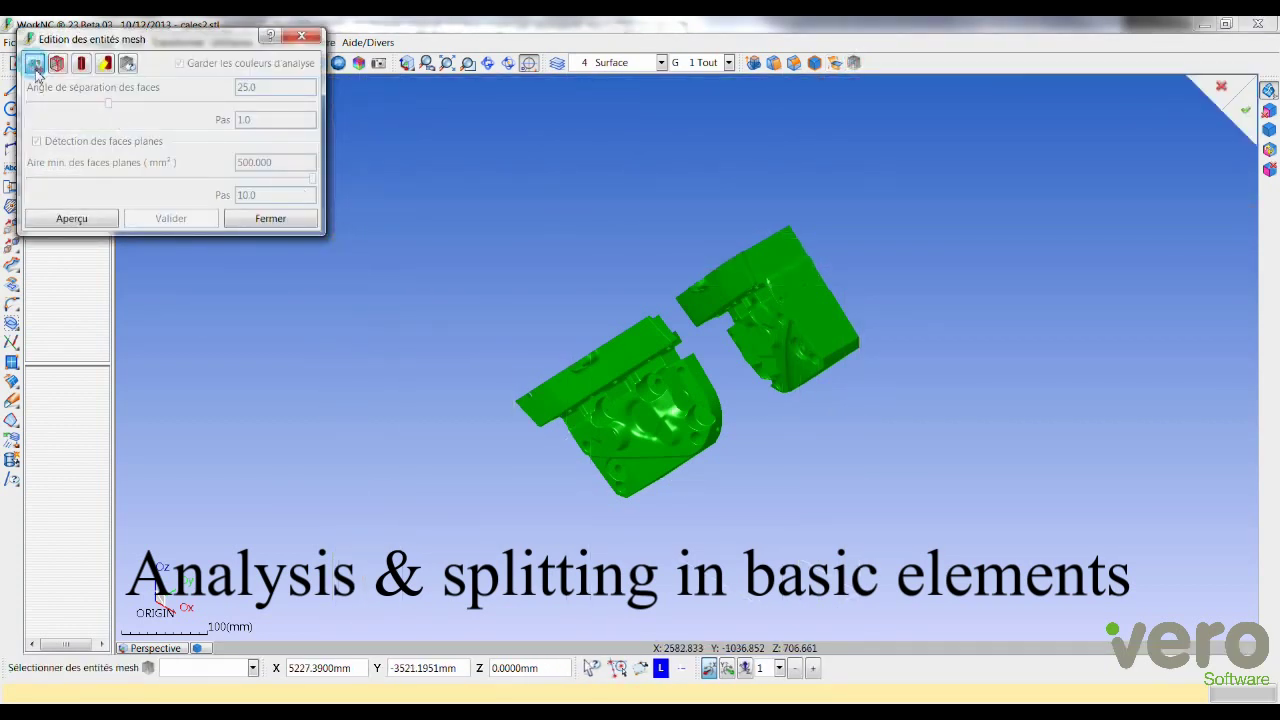
pyautogui.click(654, 369)
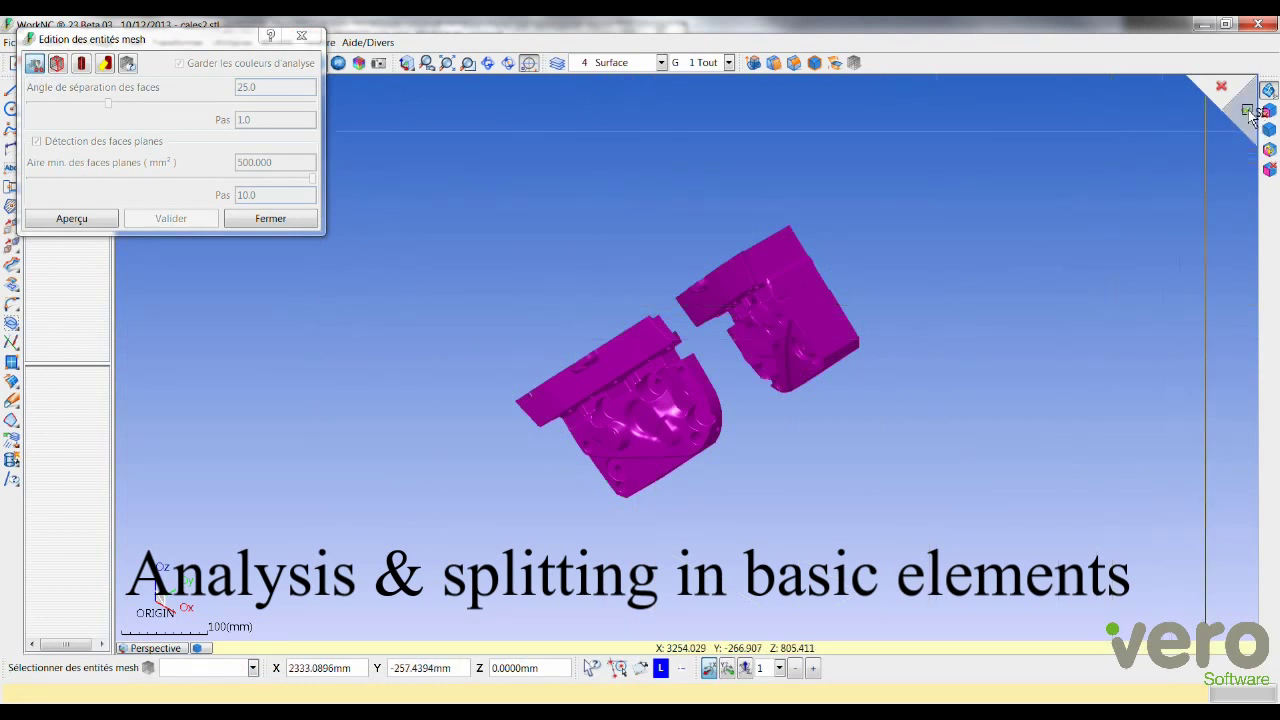
pyautogui.rightClick(1116, 217)
pyautogui.moveTo(720, 326)
pyautogui.mouseDown(button='middle')
pyautogui.moveTo(616, 355)
pyautogui.moveTo(686, 335)
pyautogui.moveTo(794, 209)
pyautogui.moveTo(921, 233)
pyautogui.moveTo(530, 432)
pyautogui.moveTo(474, 360)
pyautogui.moveTo(474, 340)
pyautogui.mouseUp(button='middle')
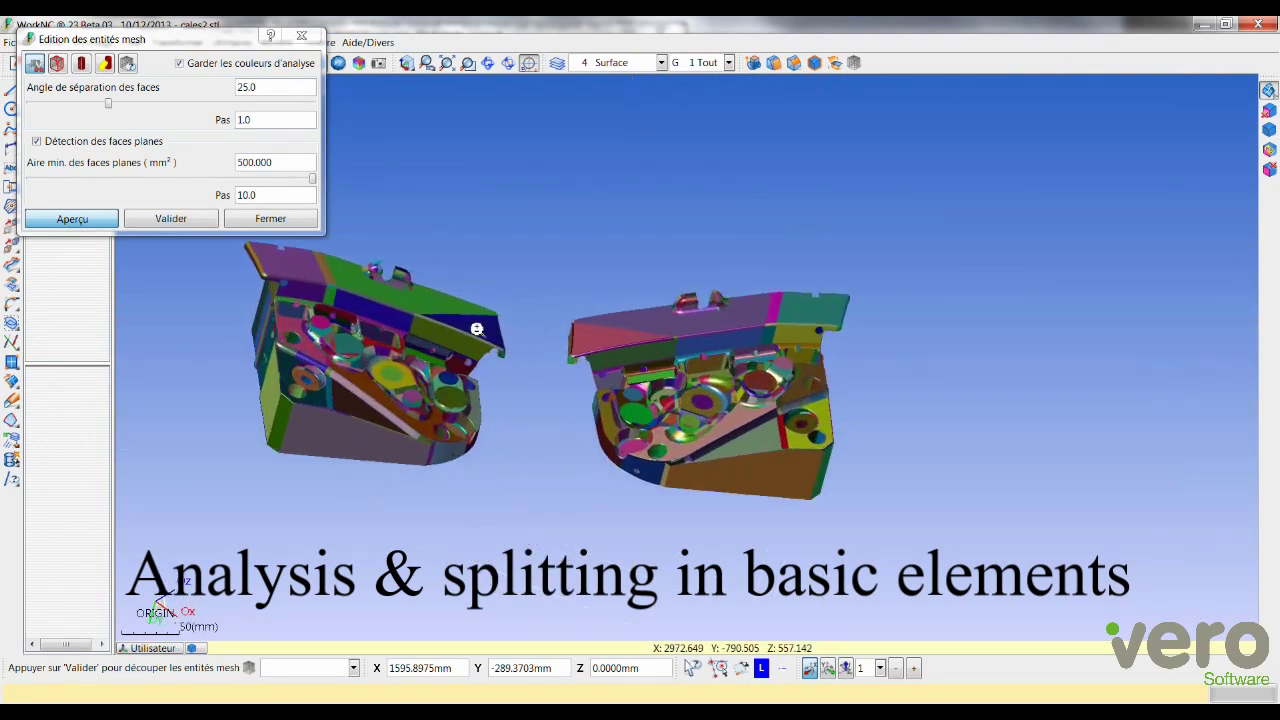
pyautogui.click(165, 220)
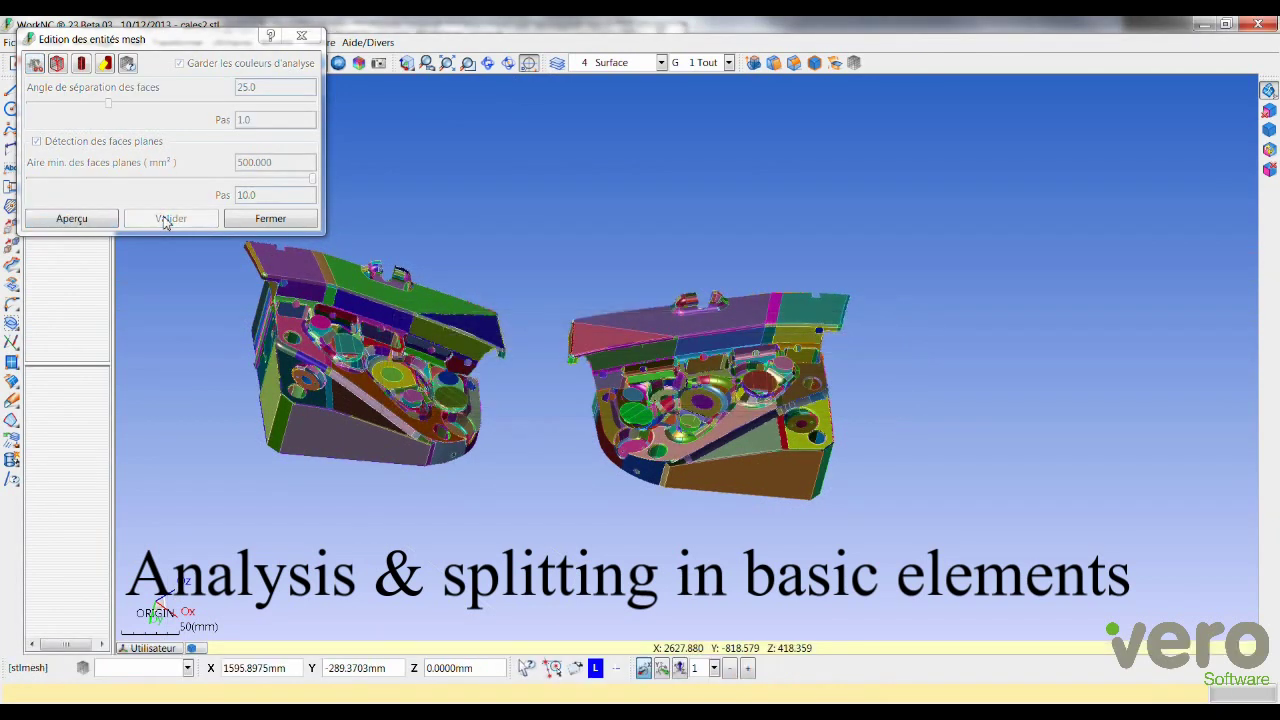
# Detect planar (yellow) and cylindrical (red) faces, review each type alone, then restore the full display.
pyautogui.click(104, 64)
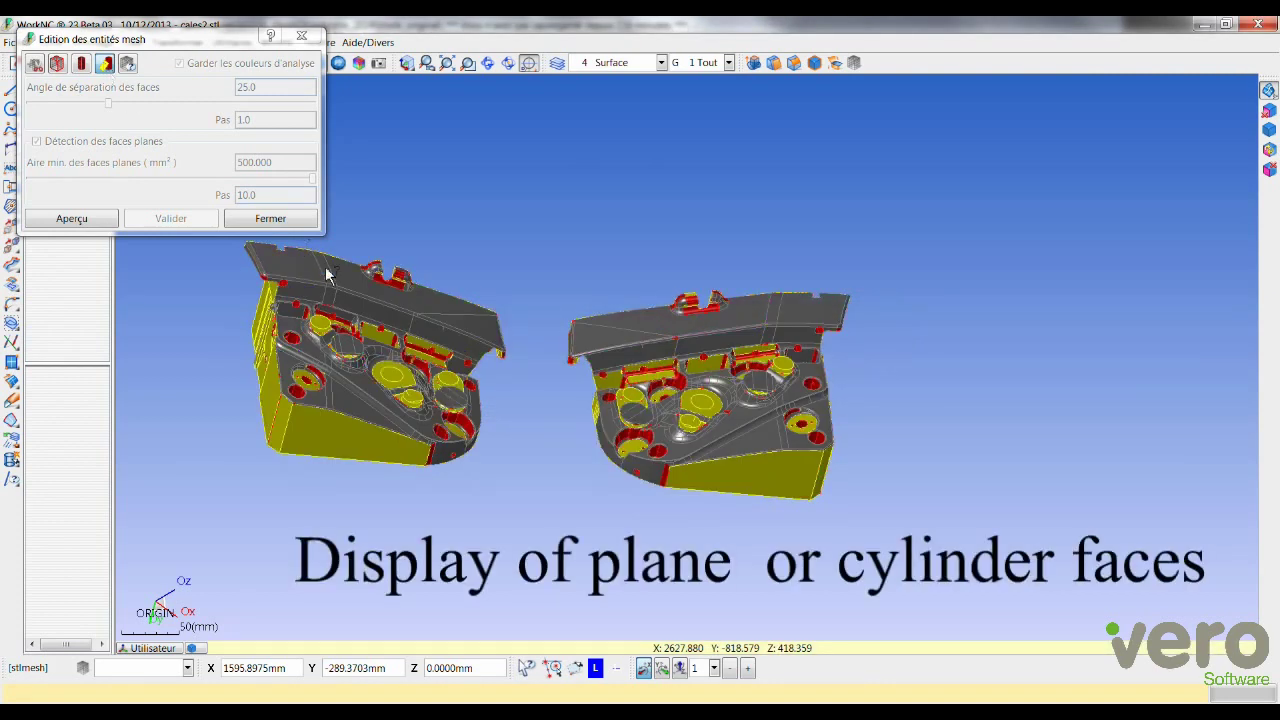
pyautogui.rightClick(667, 428)
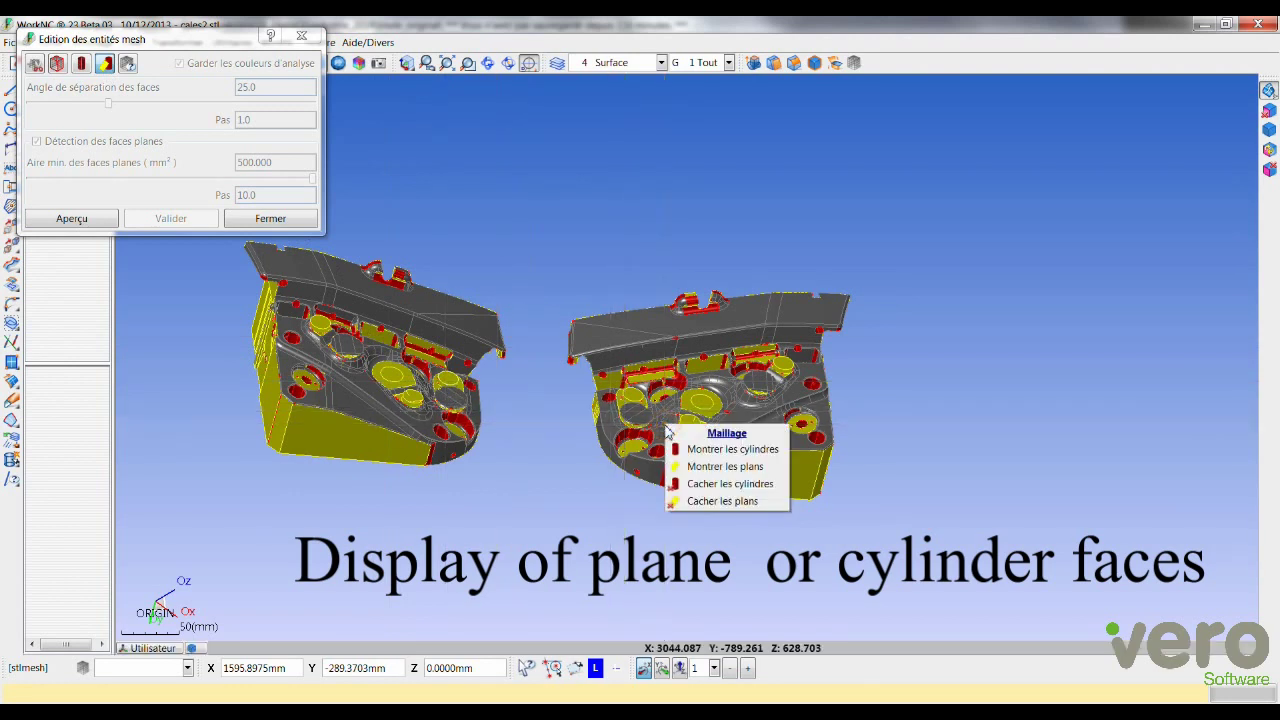
pyautogui.click(702, 466)
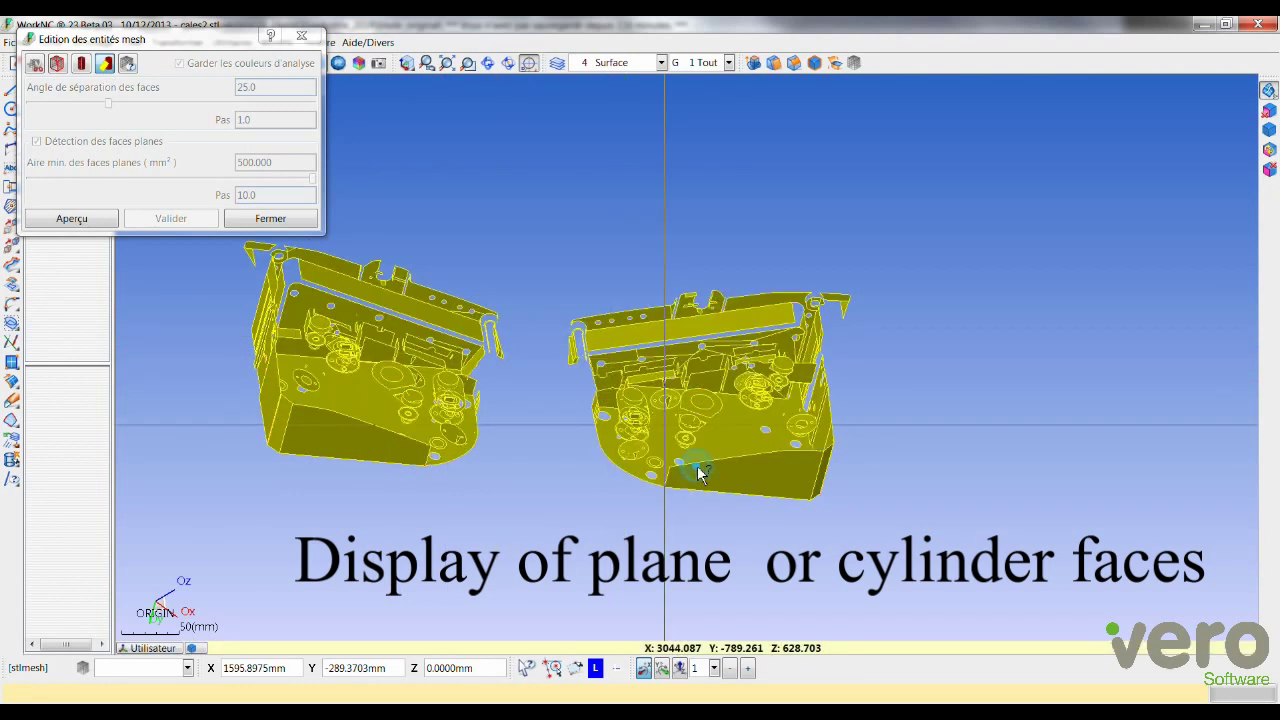
pyautogui.rightClick(705, 467)
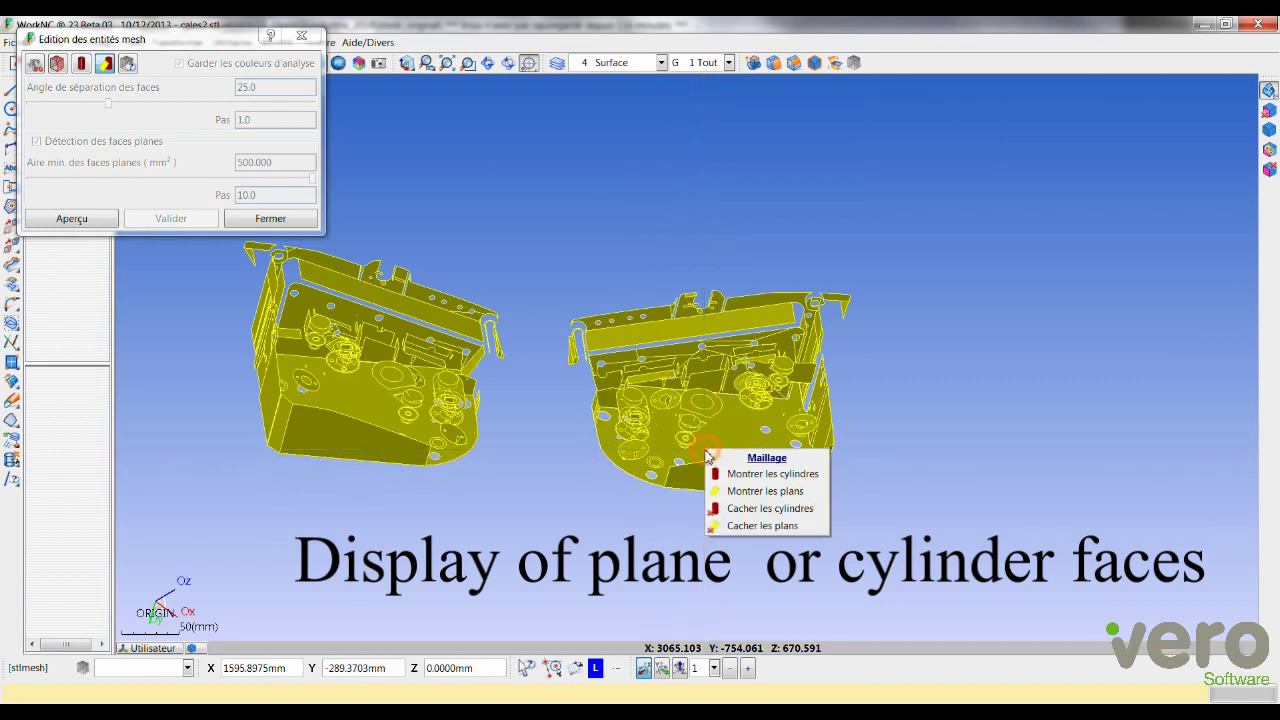
pyautogui.click(738, 478)
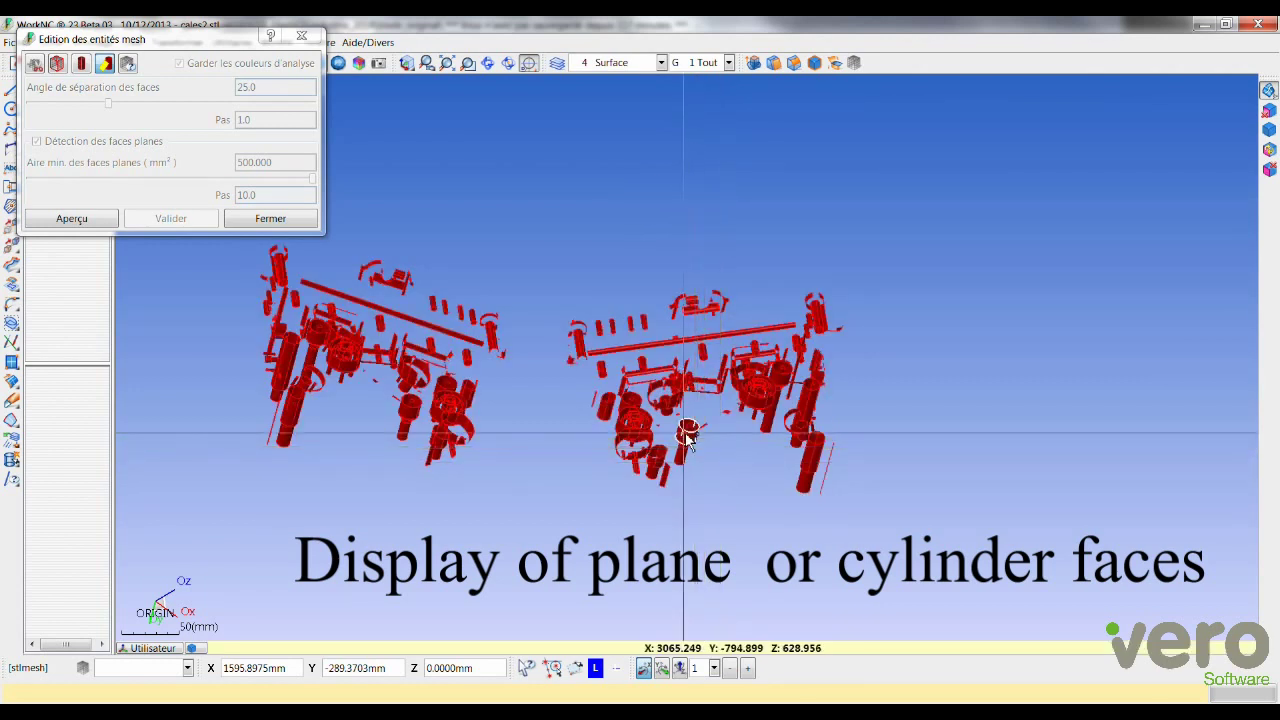
pyautogui.click(1266, 148)
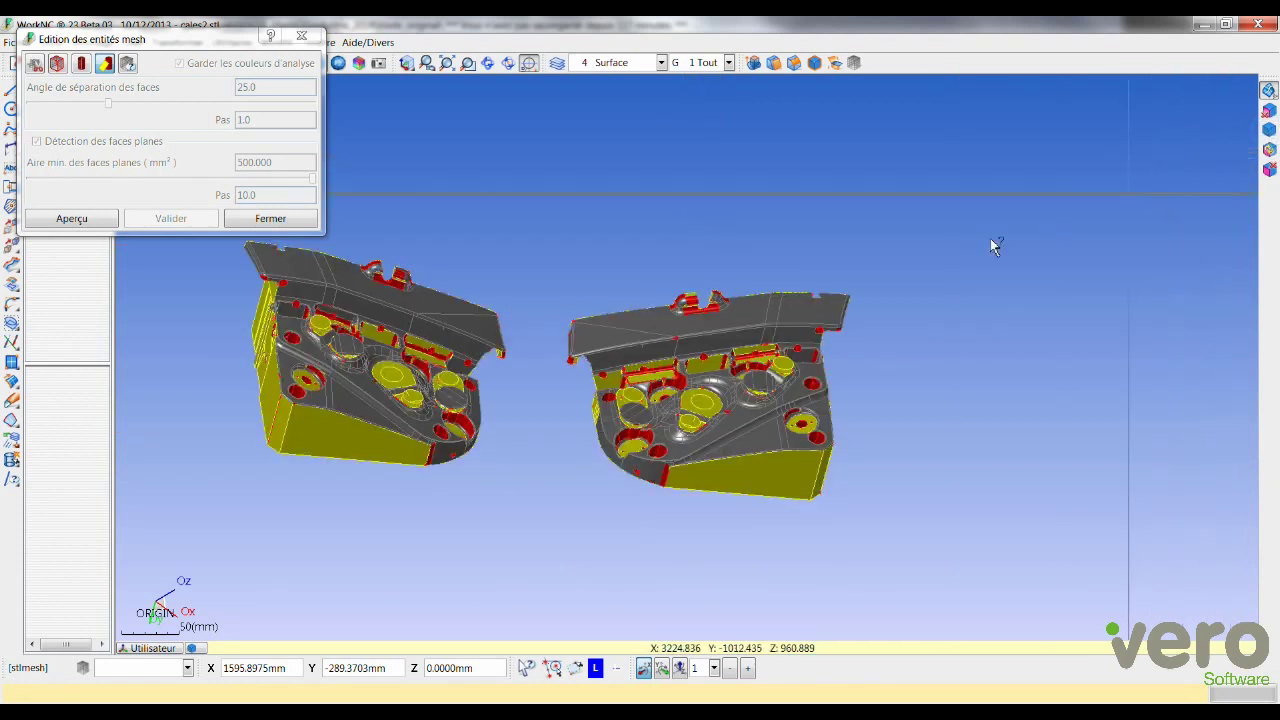
# Select the right part's top face regions for edge extraction.
pyautogui.click(57, 63)
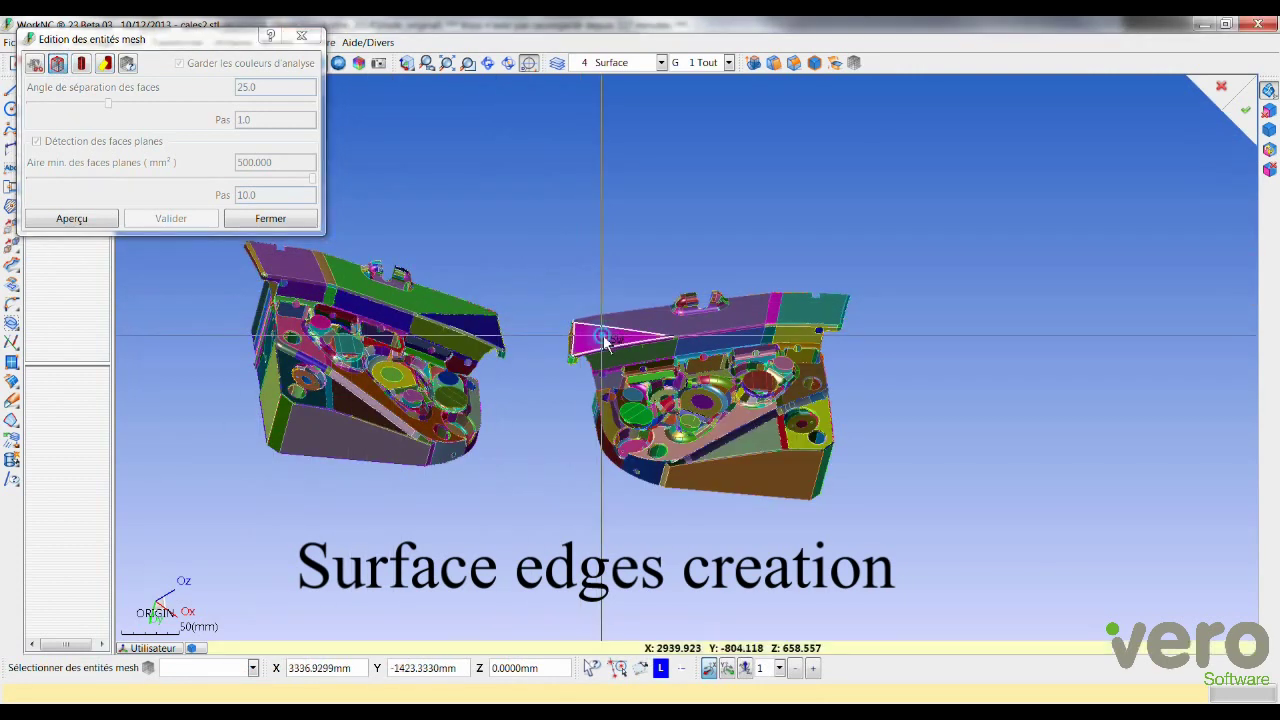
pyautogui.click(740, 330)
pyautogui.click(815, 308)
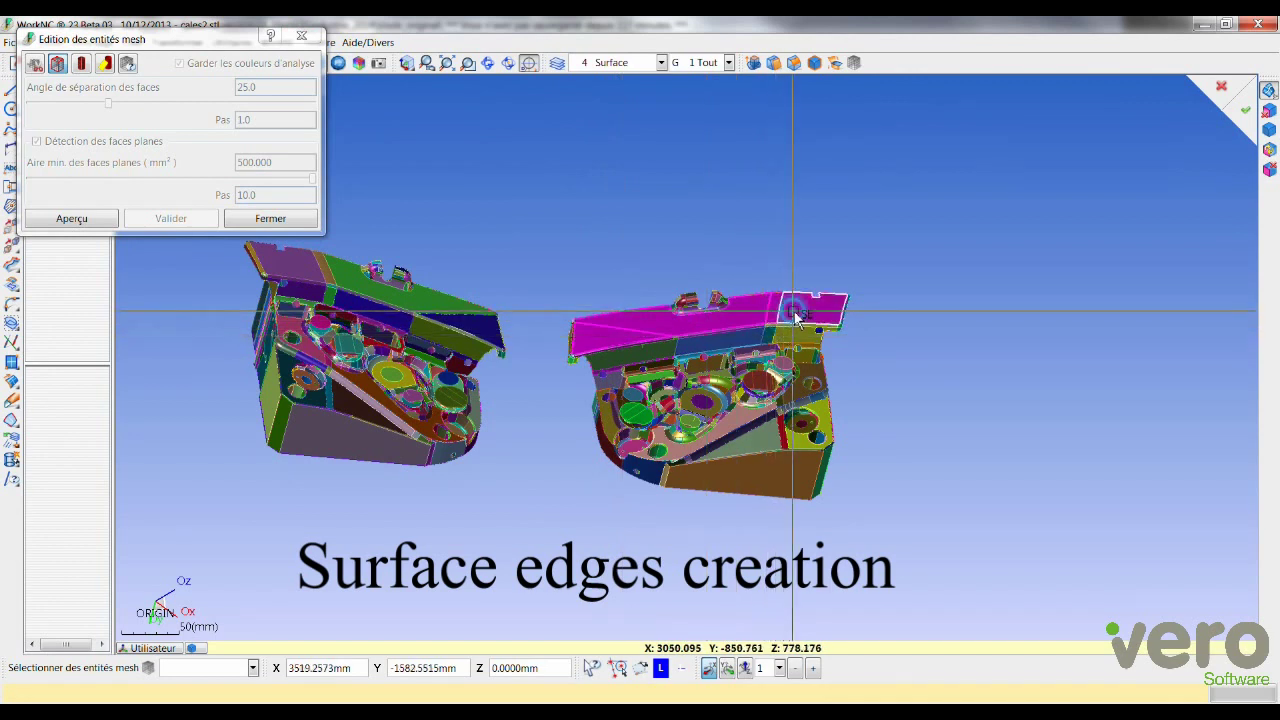
pyautogui.click(1249, 114)
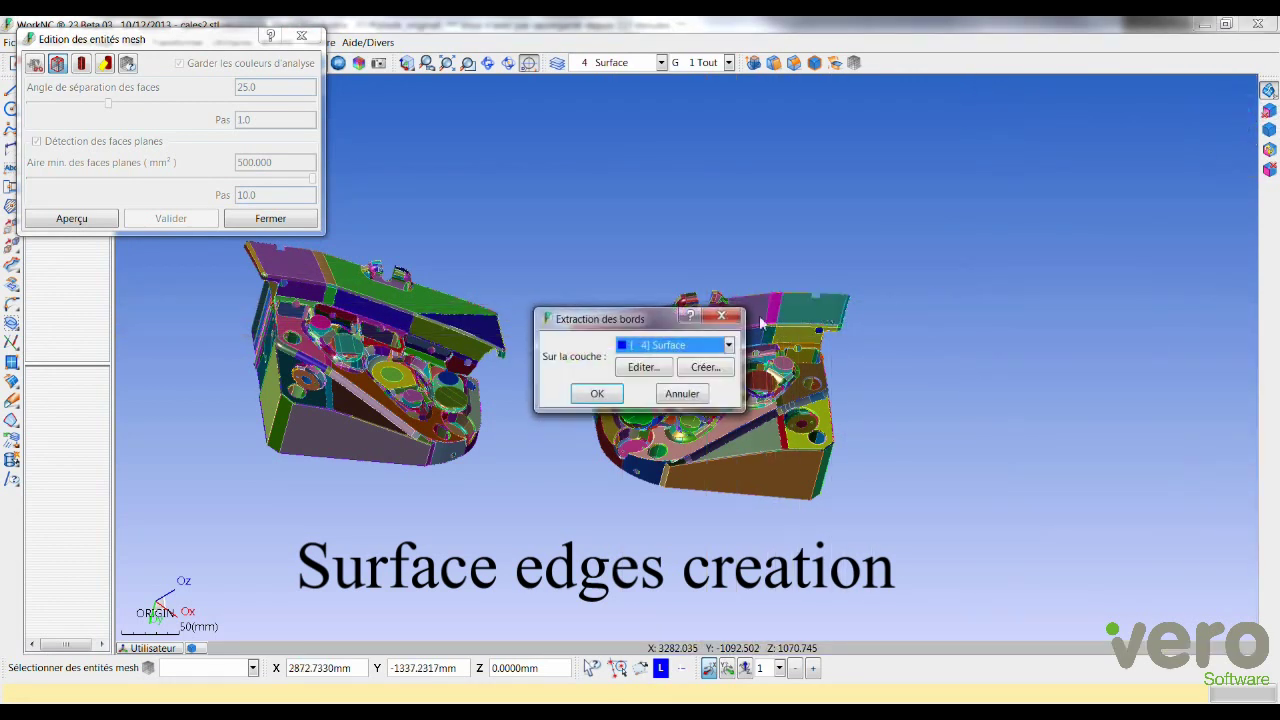
# Create a yellow layer named 'bord' and extract the face edges onto it.
pyautogui.click(714, 369)
pyautogui.write('bord')
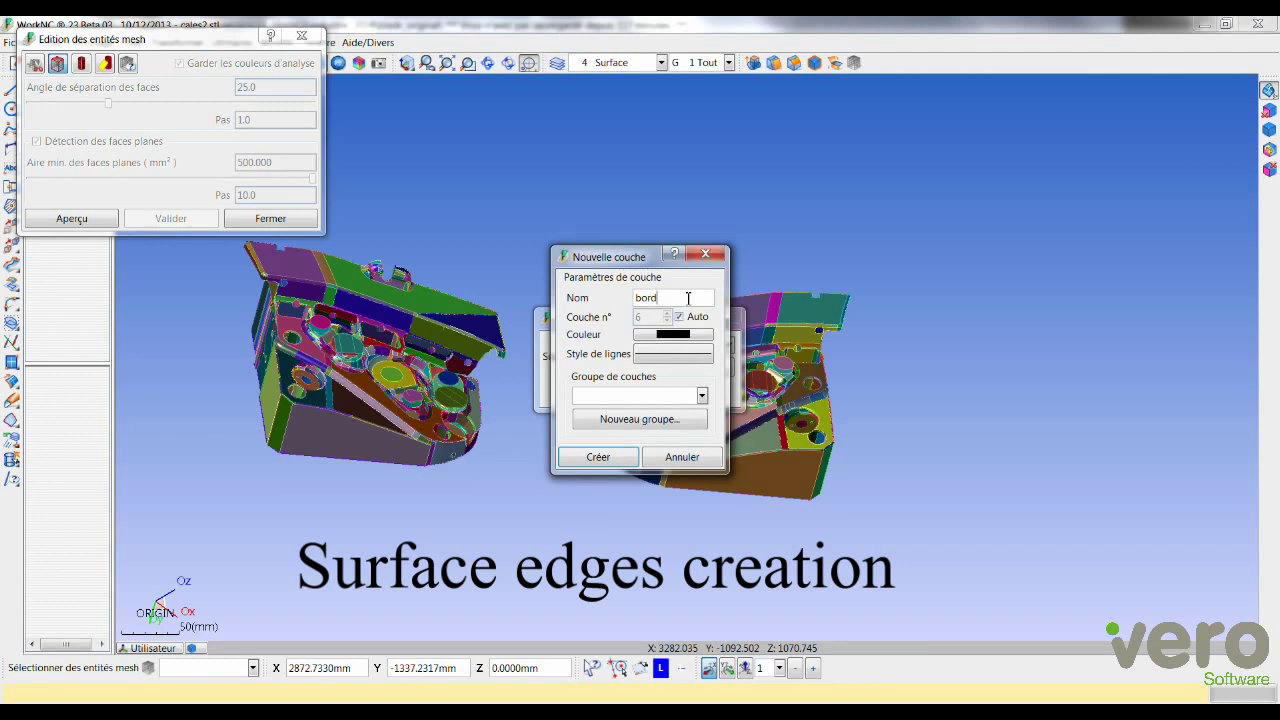
pyautogui.click(672, 334)
pyautogui.click(489, 286)
pyautogui.click(488, 474)
pyautogui.click(596, 460)
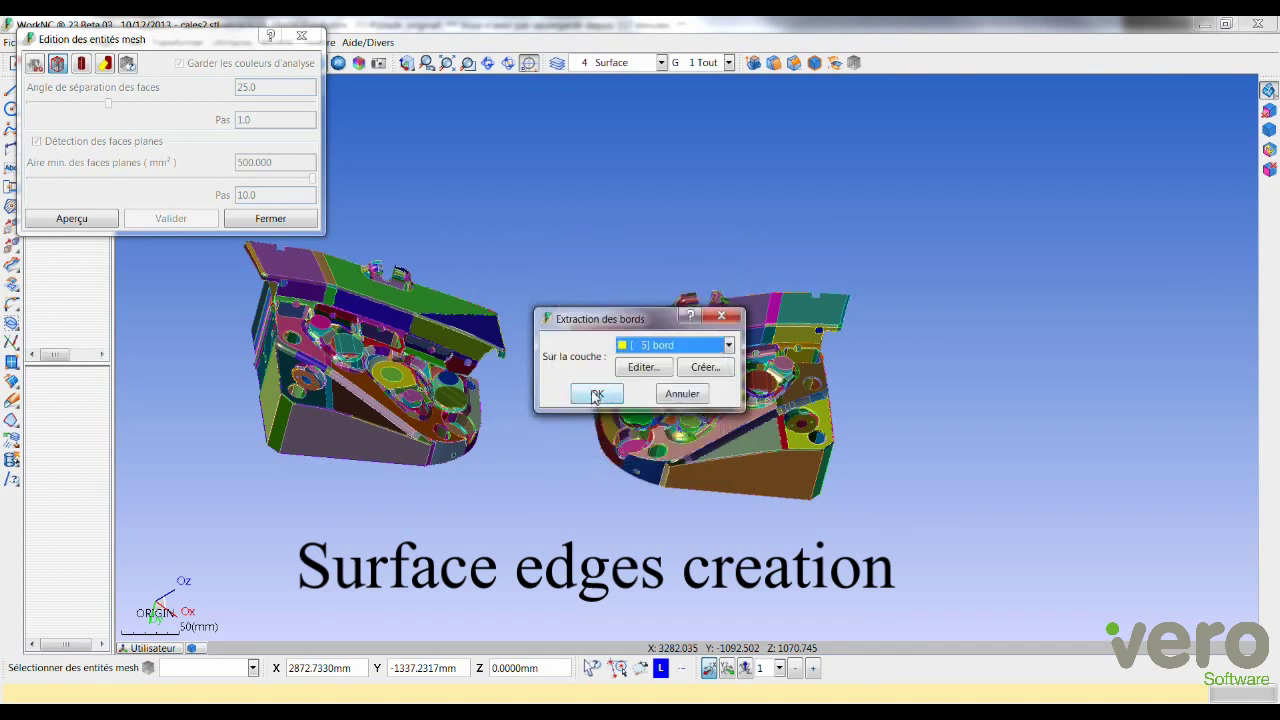
pyautogui.click(596, 394)
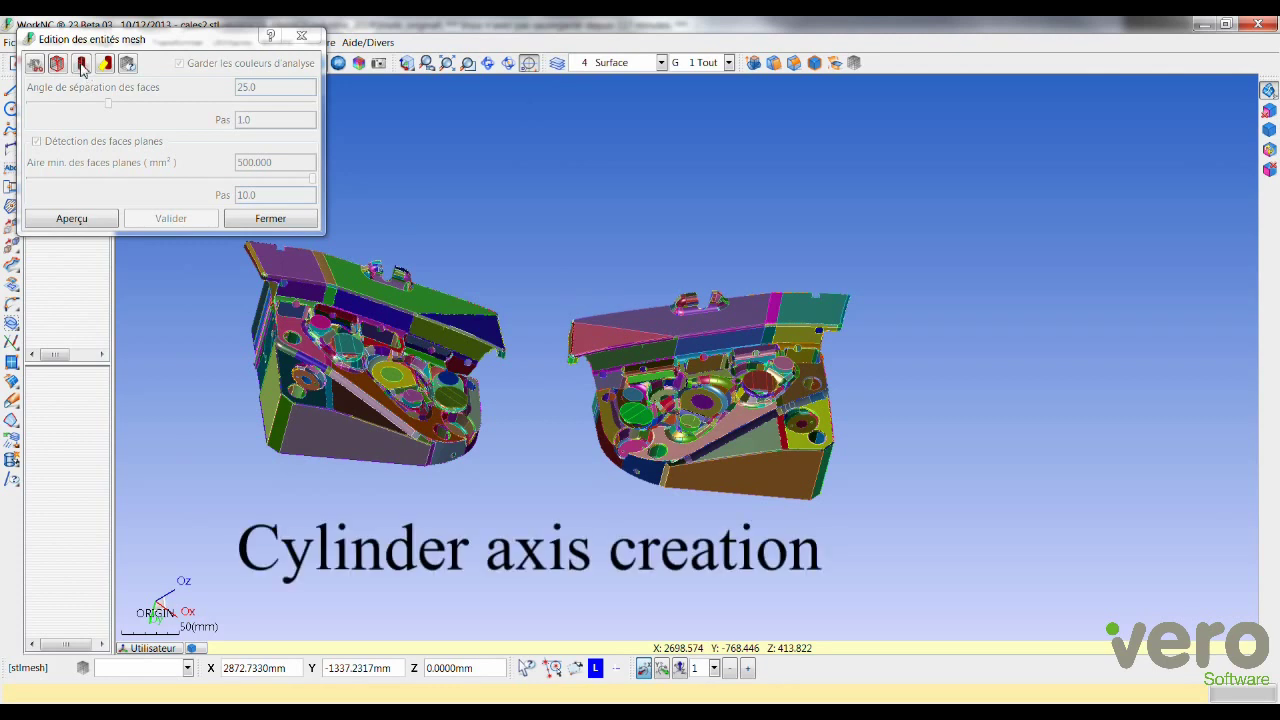
# Select the mesh's cylindrical faces for cylinder axis extraction.
pyautogui.click(82, 64)
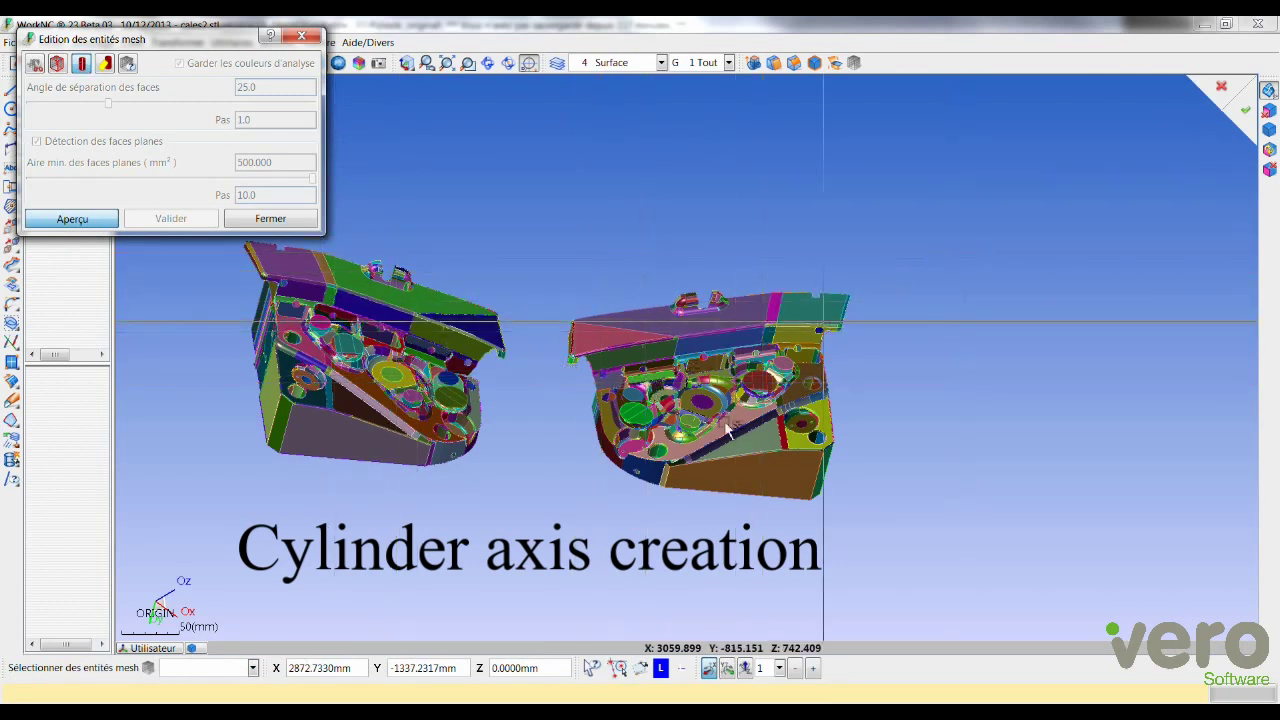
pyautogui.rightClick(727, 368)
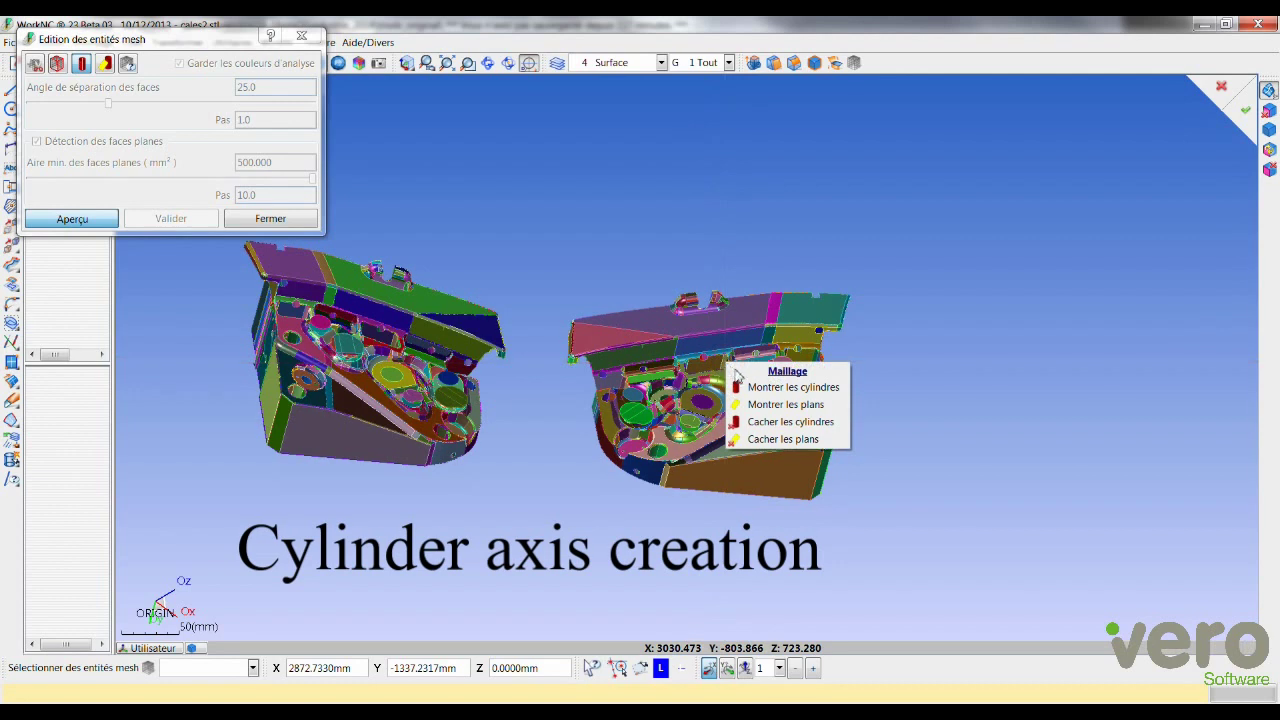
pyautogui.click(790, 387)
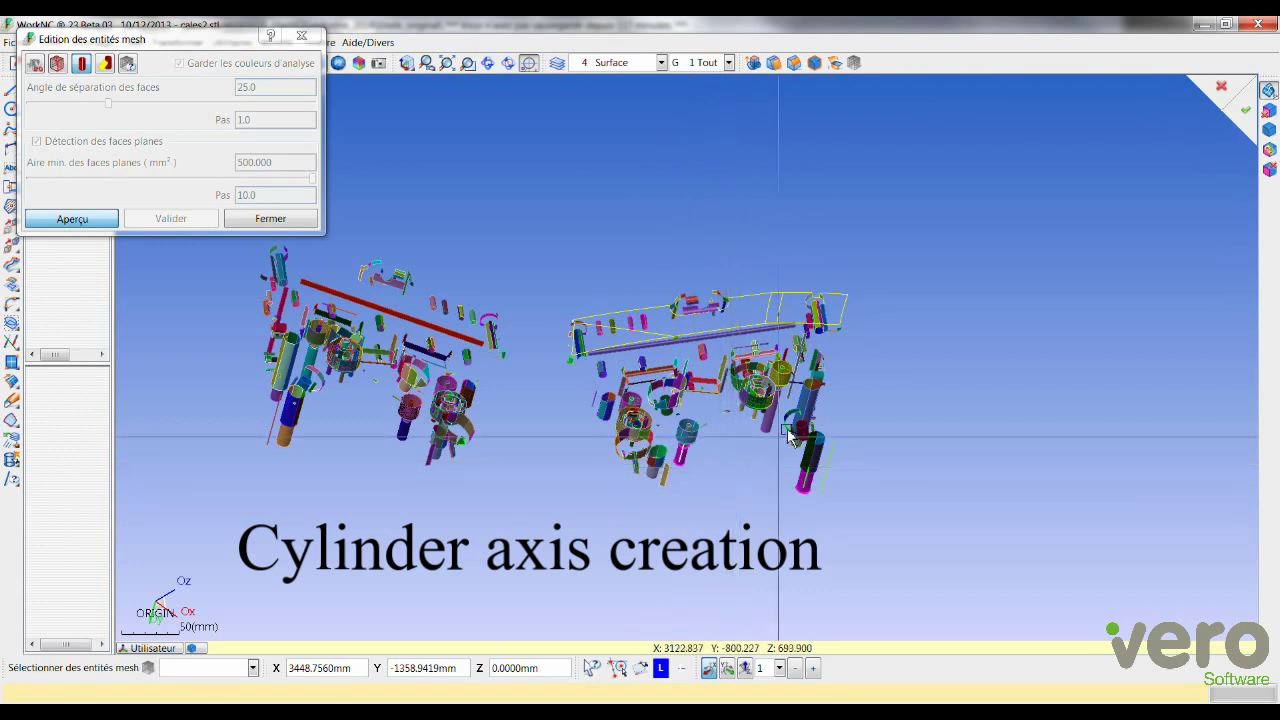
pyautogui.scroll(2, 788, 435)
pyautogui.scroll(2, 790, 410)
pyautogui.scroll(2, 765, 400)
pyautogui.scroll(2, 637, 265)
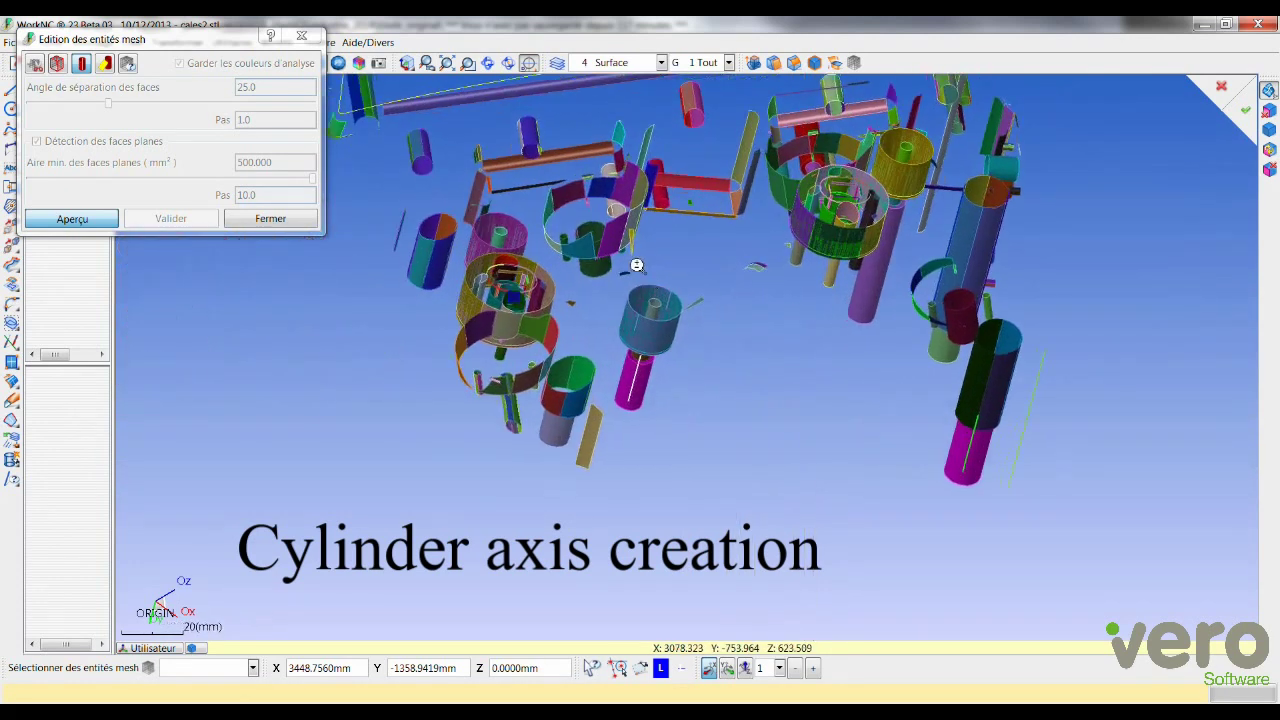
pyautogui.scroll(1, 637, 265)
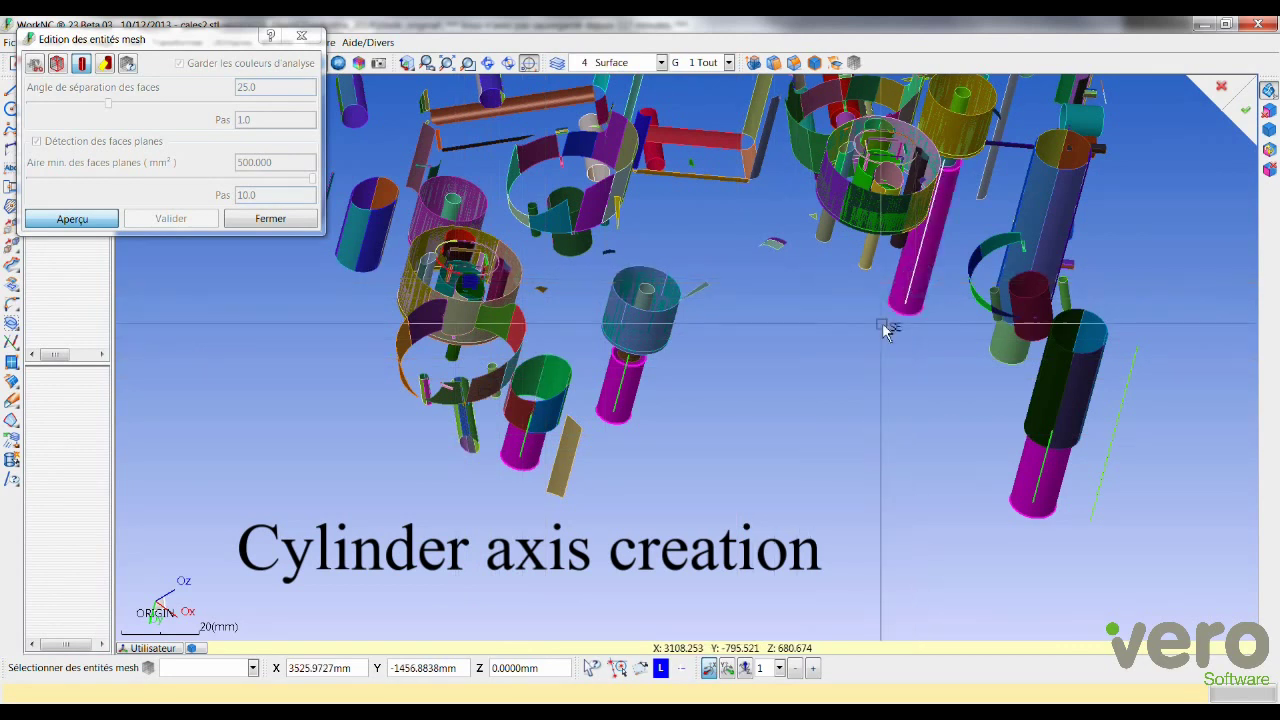
pyautogui.click(1245, 108)
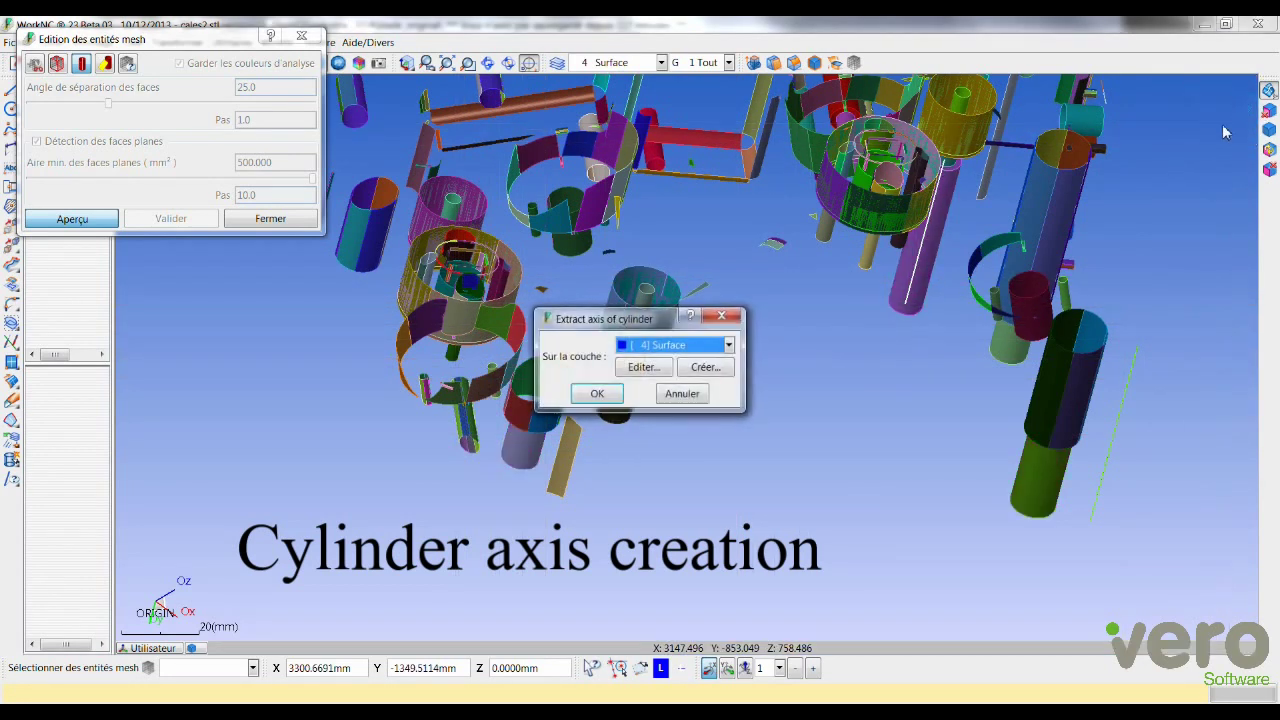
# Create an orange layer named 'axes' and extract the cylinder axes onto it.
pyautogui.click(717, 367)
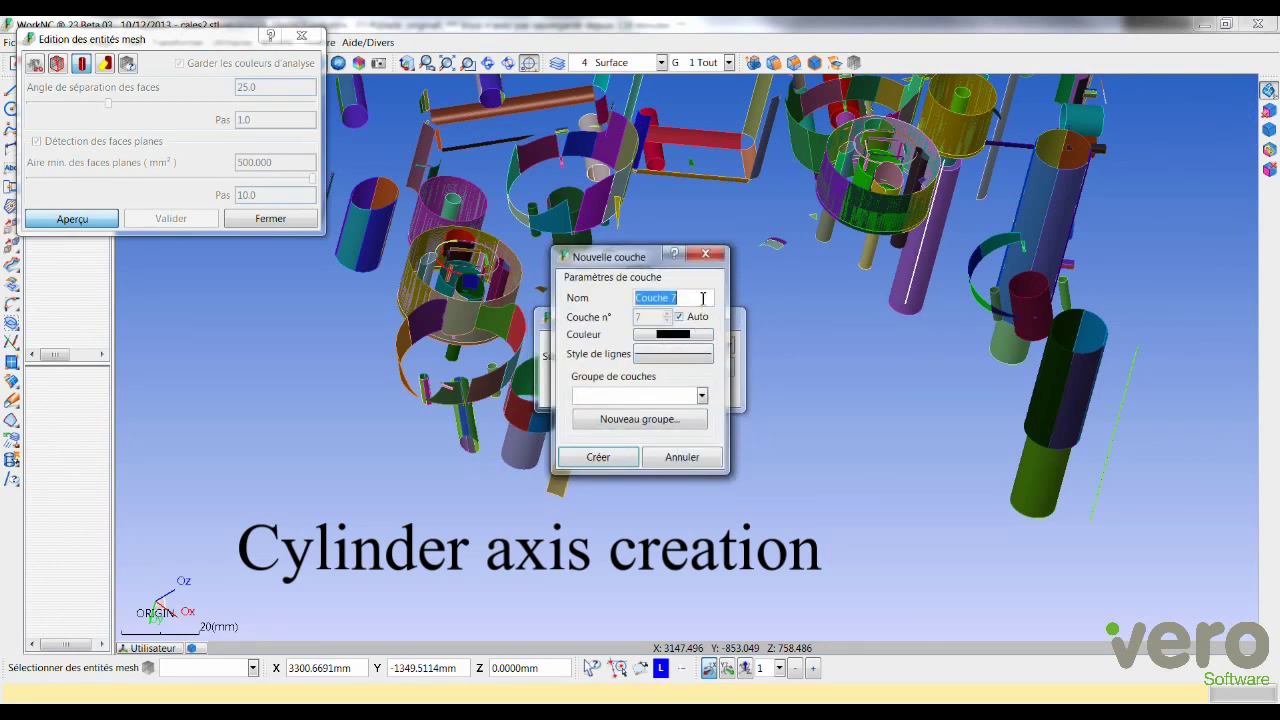
pyautogui.click(673, 334)
pyautogui.click(490, 319)
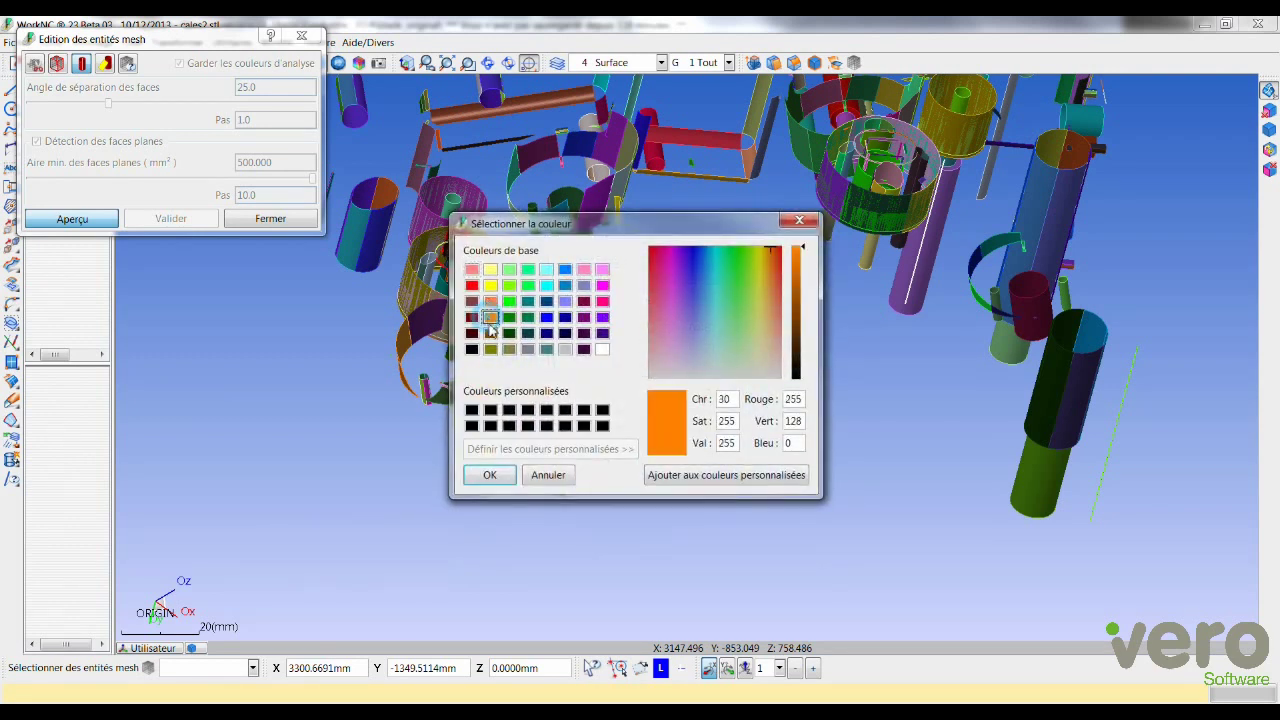
pyautogui.click(490, 476)
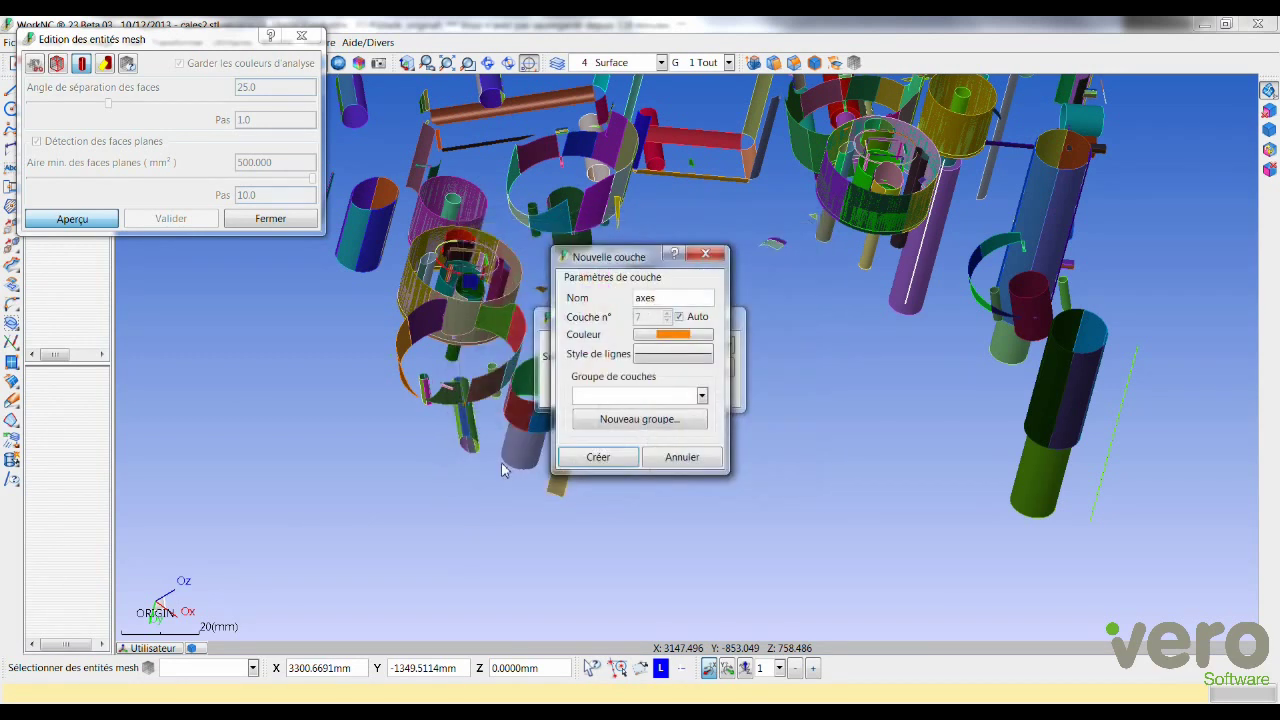
pyautogui.click(598, 457)
pyautogui.click(598, 394)
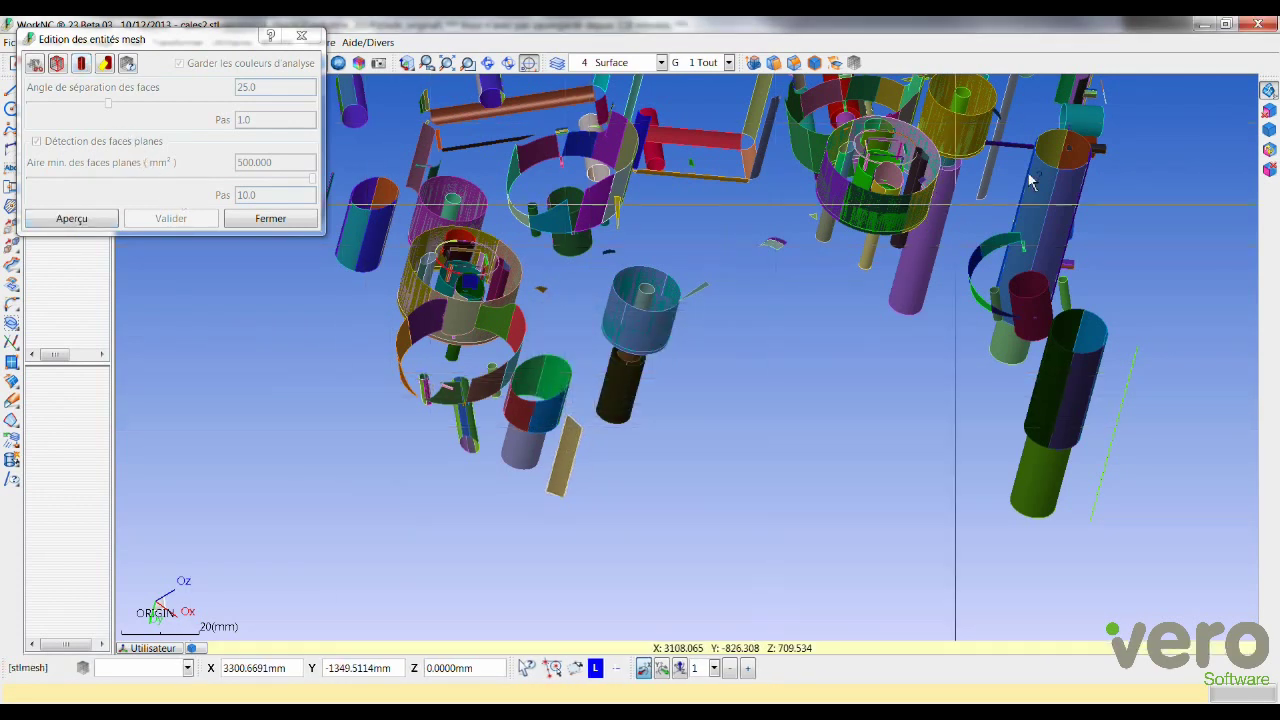
# Show all mesh entities and read face info for a flat face and a radius 7.5 hole.
pyautogui.click(1269, 130)
pyautogui.moveTo(786, 289); pyautogui.dragTo(778, 330, button='middle')
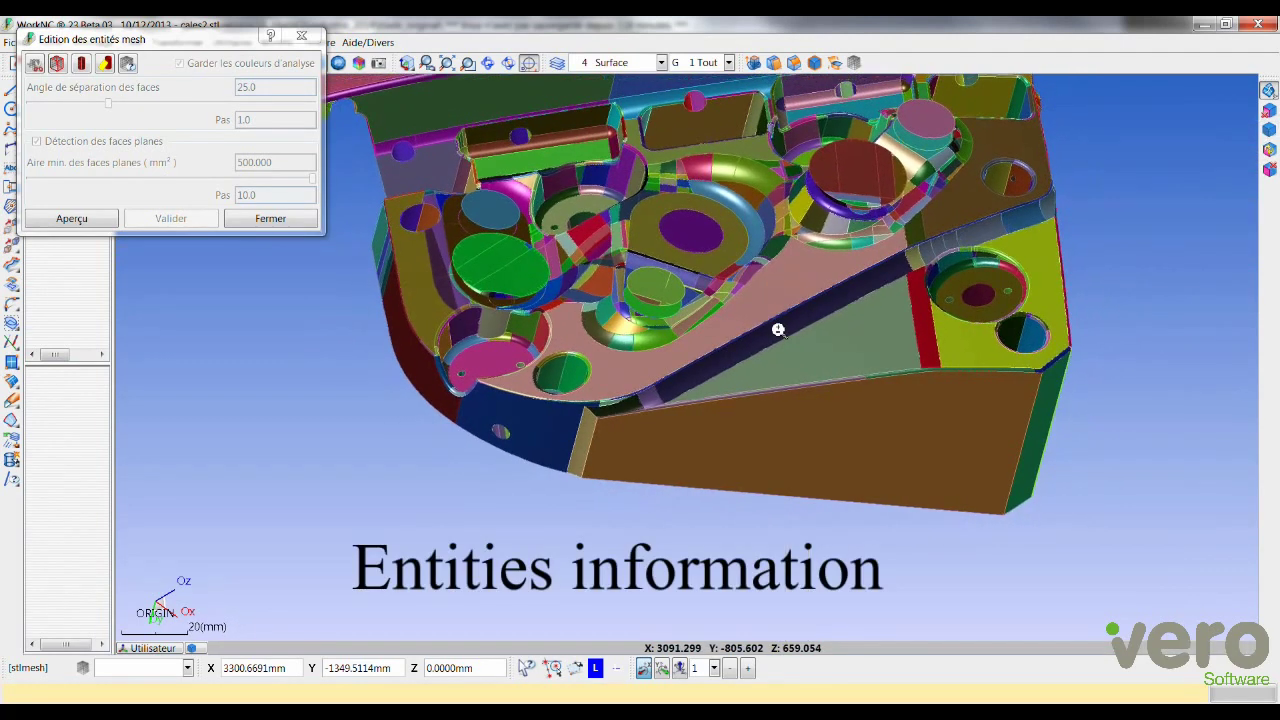
pyautogui.click(127, 64)
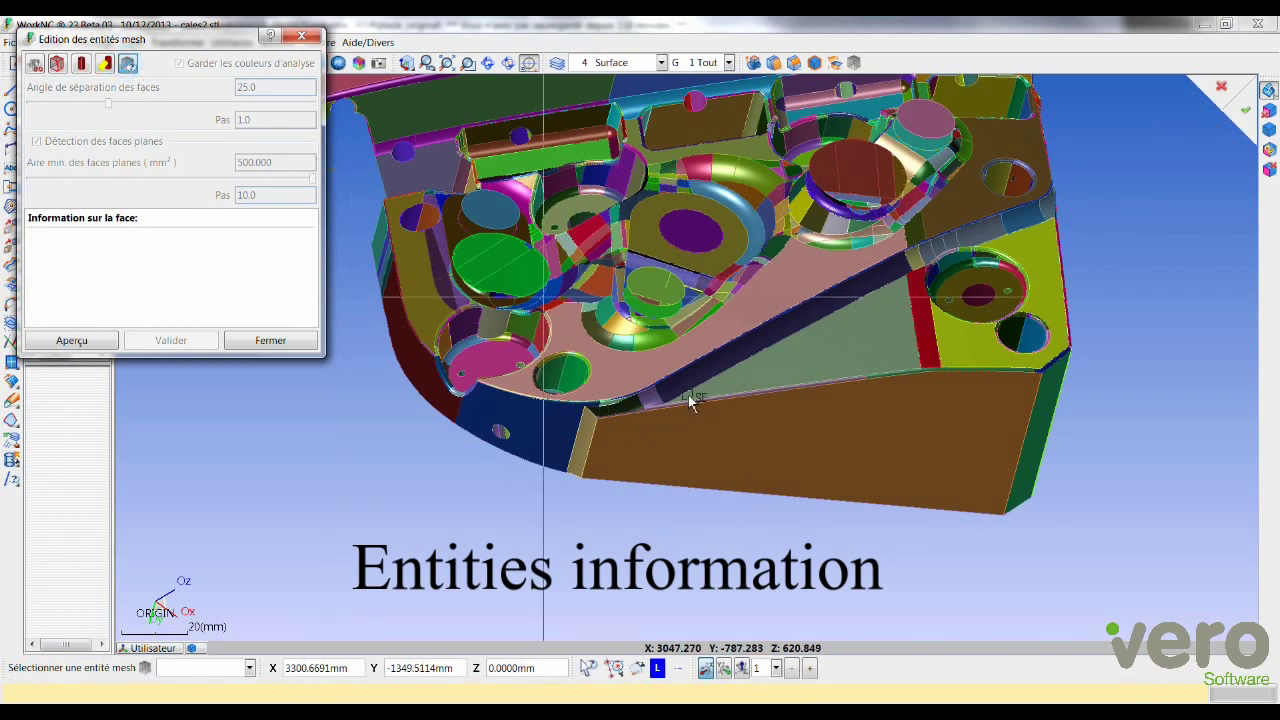
pyautogui.click(770, 444)
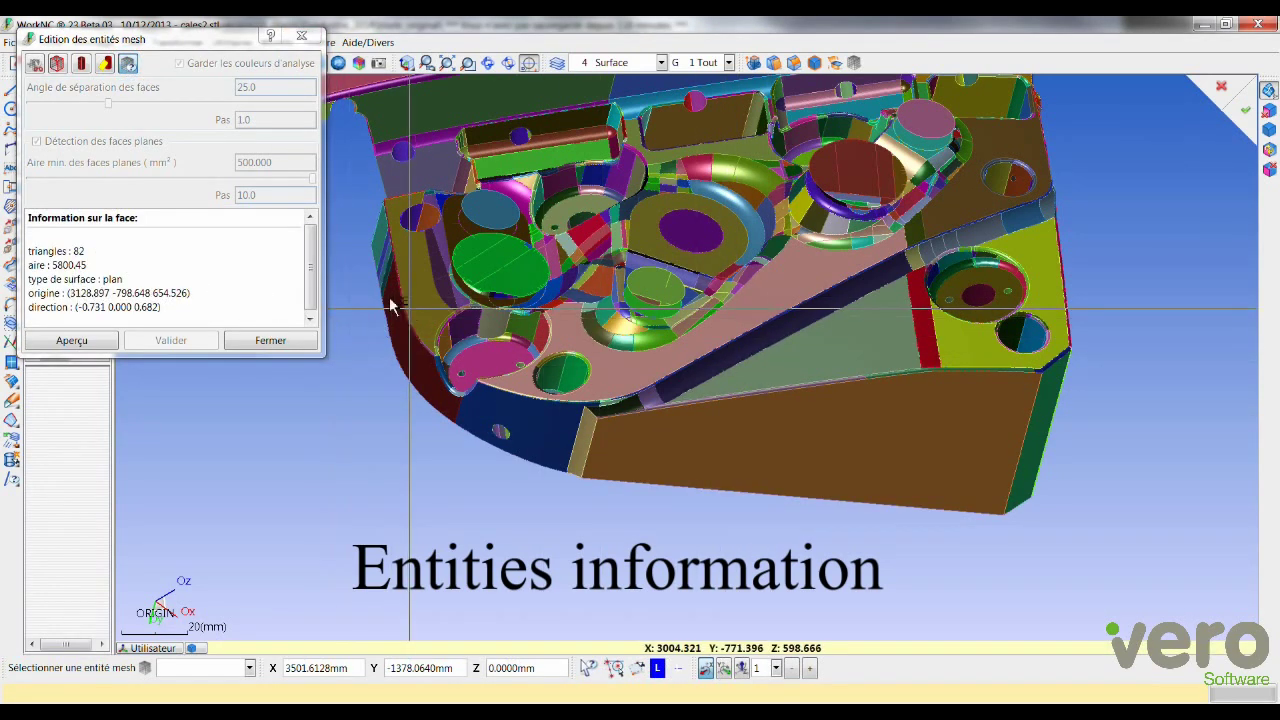
pyautogui.click(574, 376)
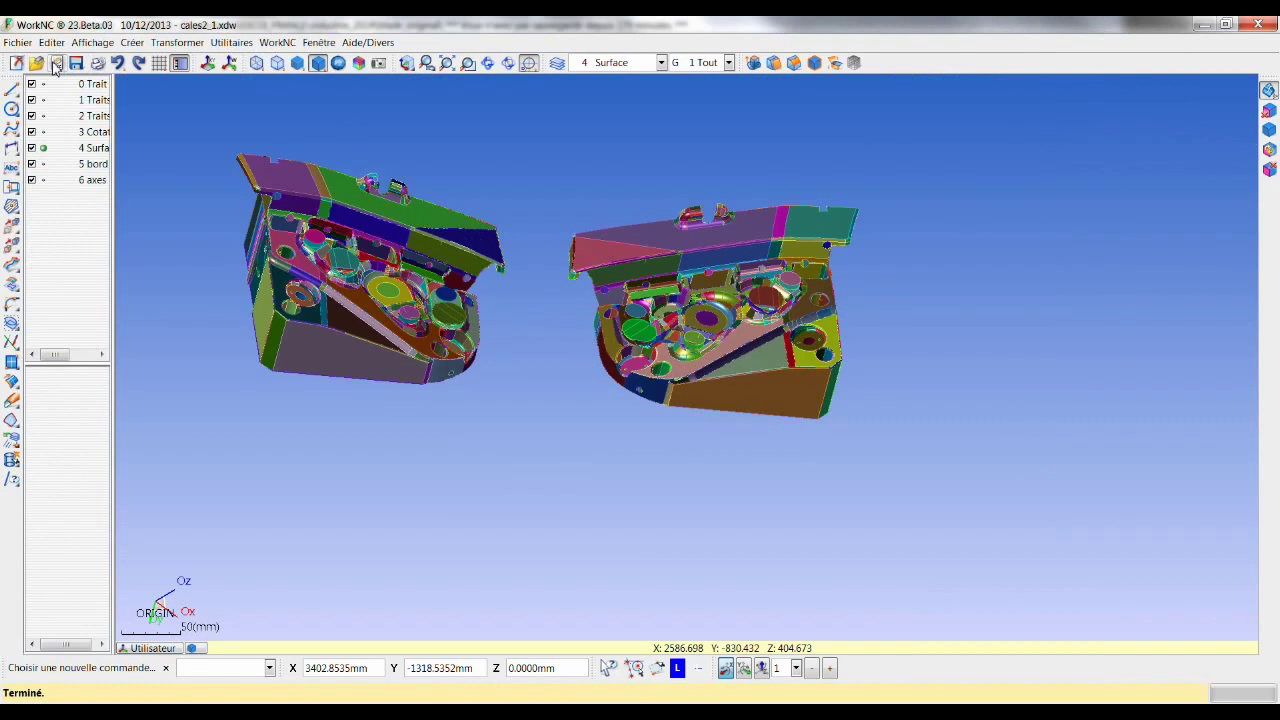
# Create and load workzone cales2_1 in the CAD folder with both parts window-selected.
pyautogui.click(56, 64)
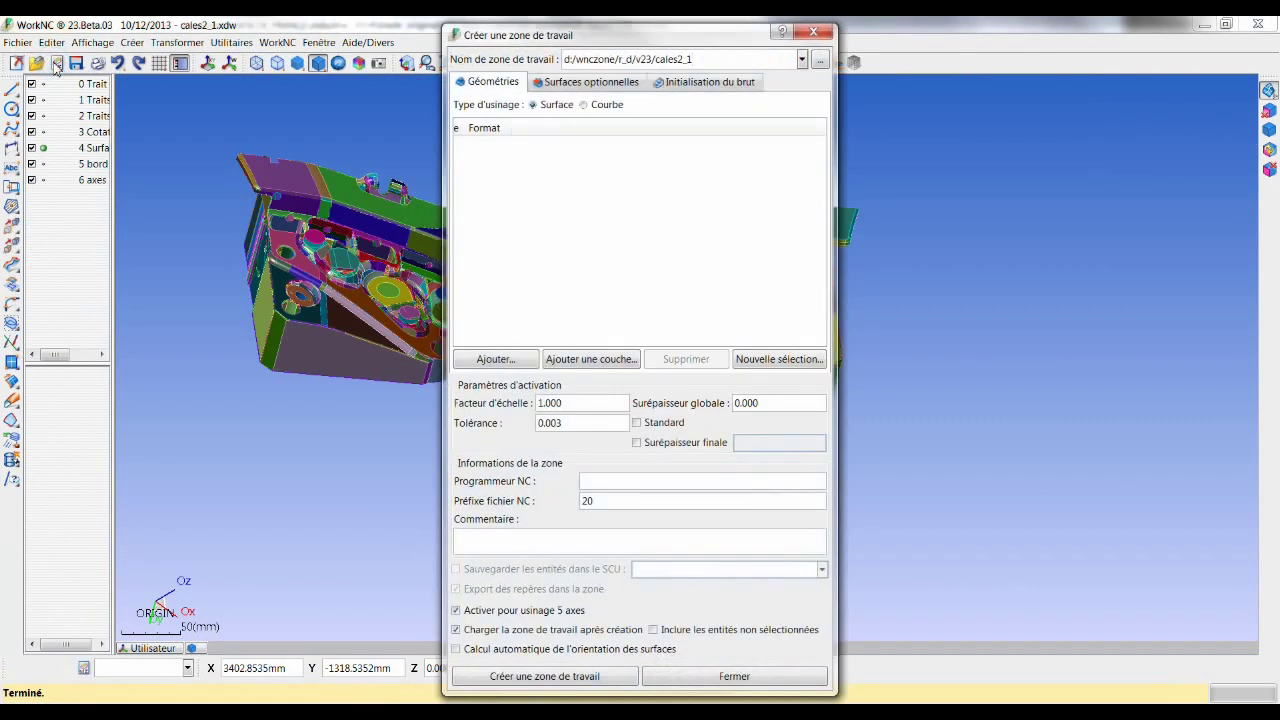
pyautogui.click(819, 63)
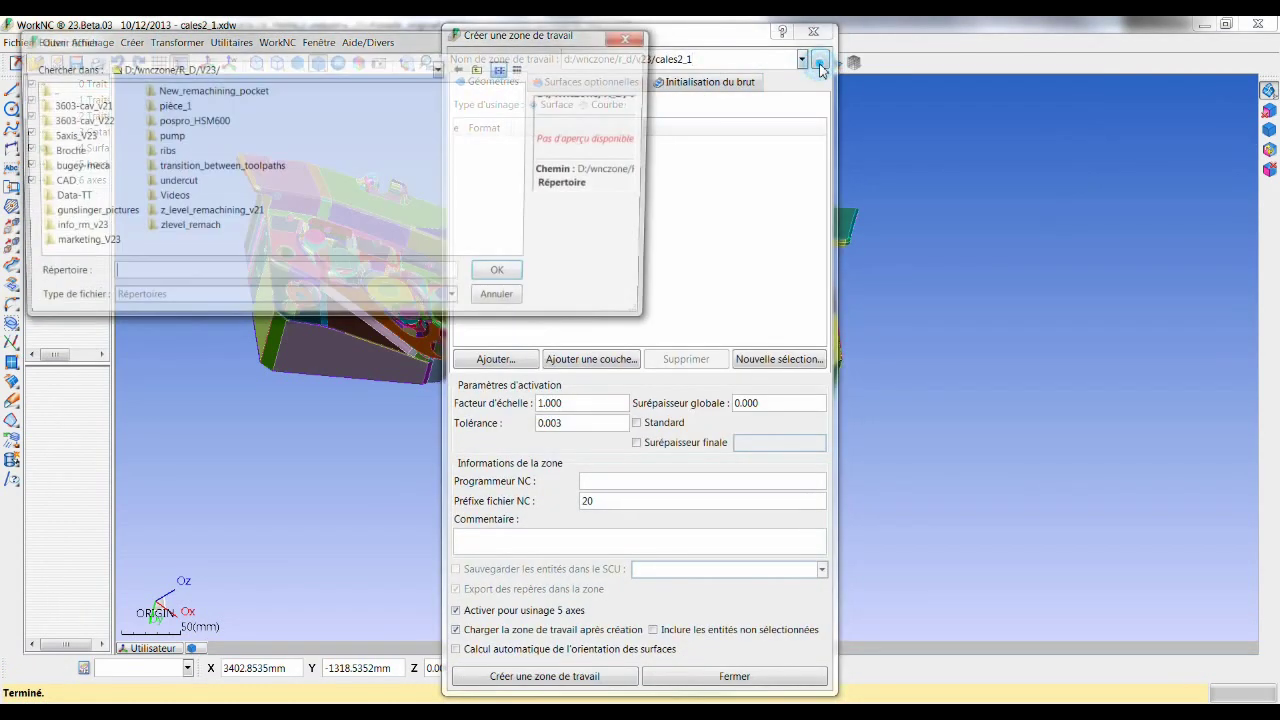
pyautogui.doubleClick(58, 182)
pyautogui.click(493, 277)
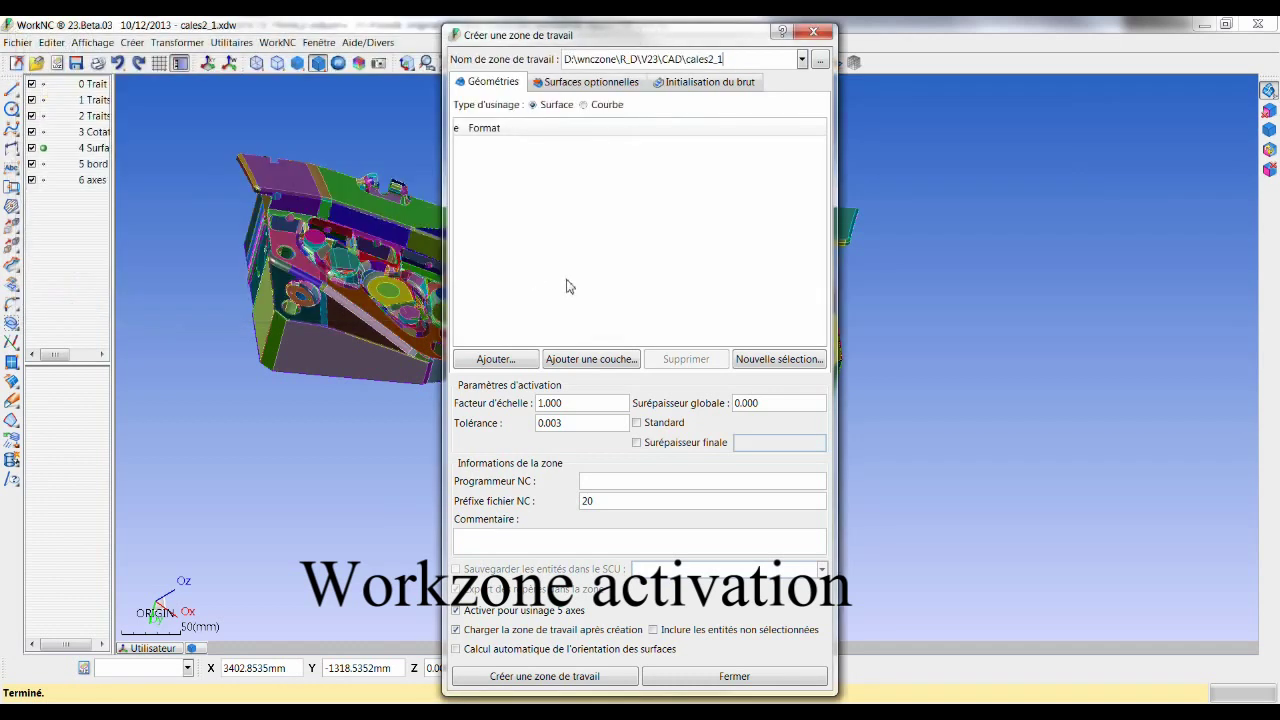
pyautogui.click(762, 362)
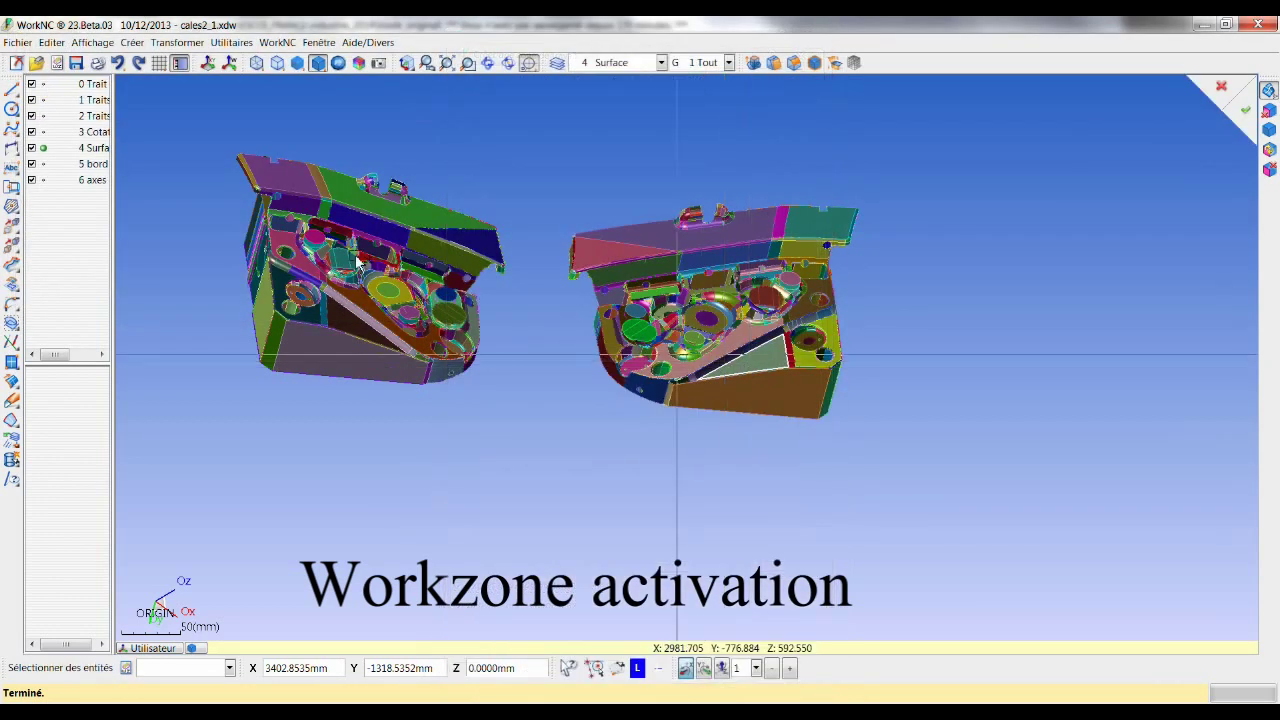
pyautogui.click(889, 490)
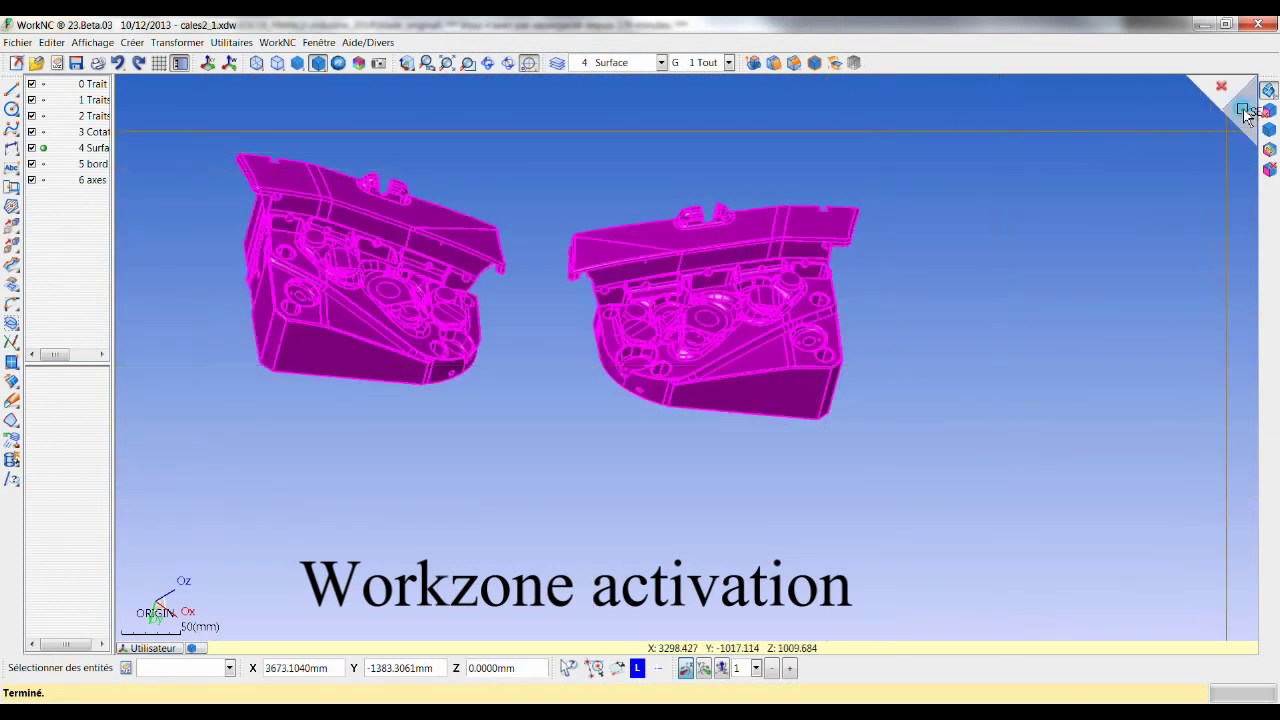
pyautogui.click(1245, 108)
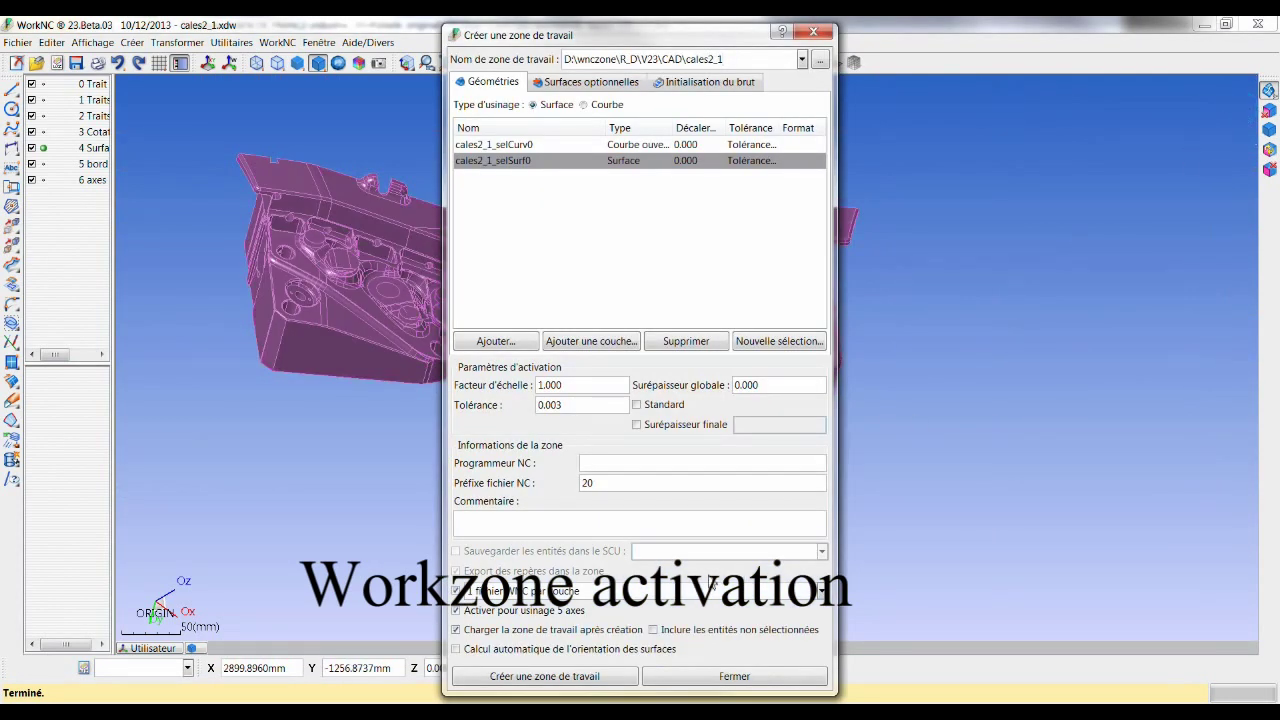
pyautogui.click(594, 677)
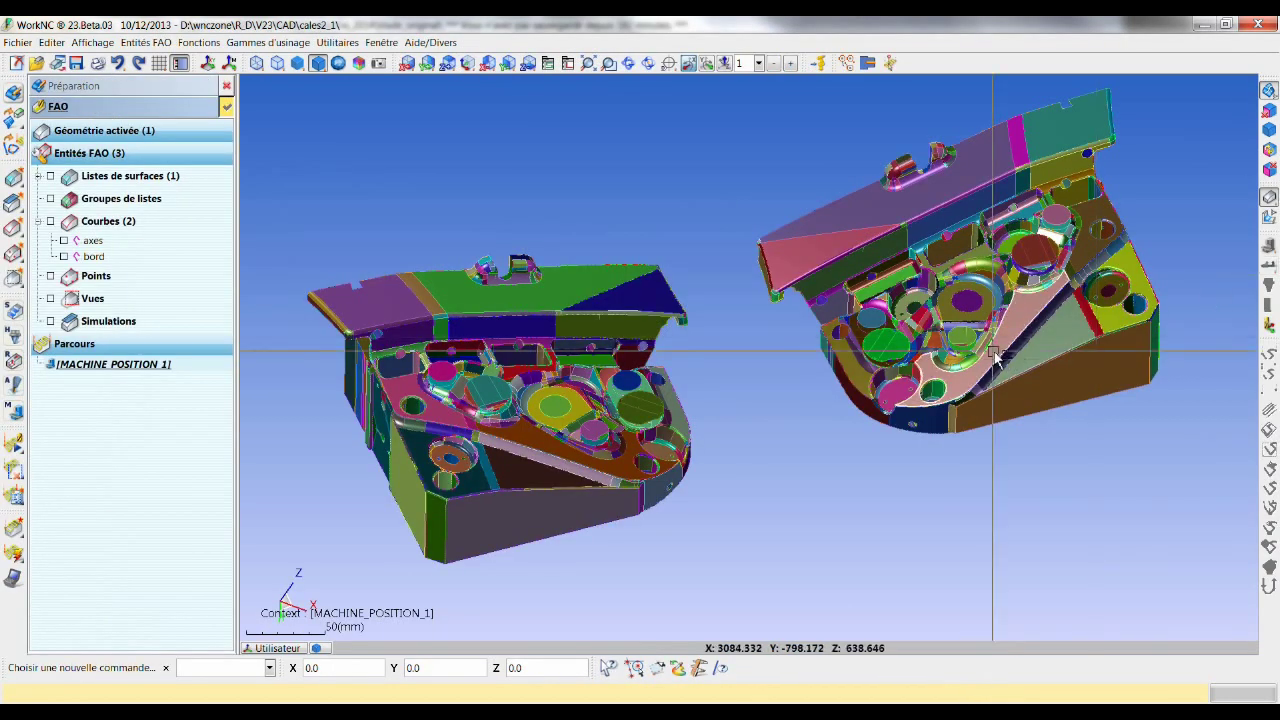
# Display the axes and bord curves, briefly hiding the solid models to inspect them.
pyautogui.click(64, 241)
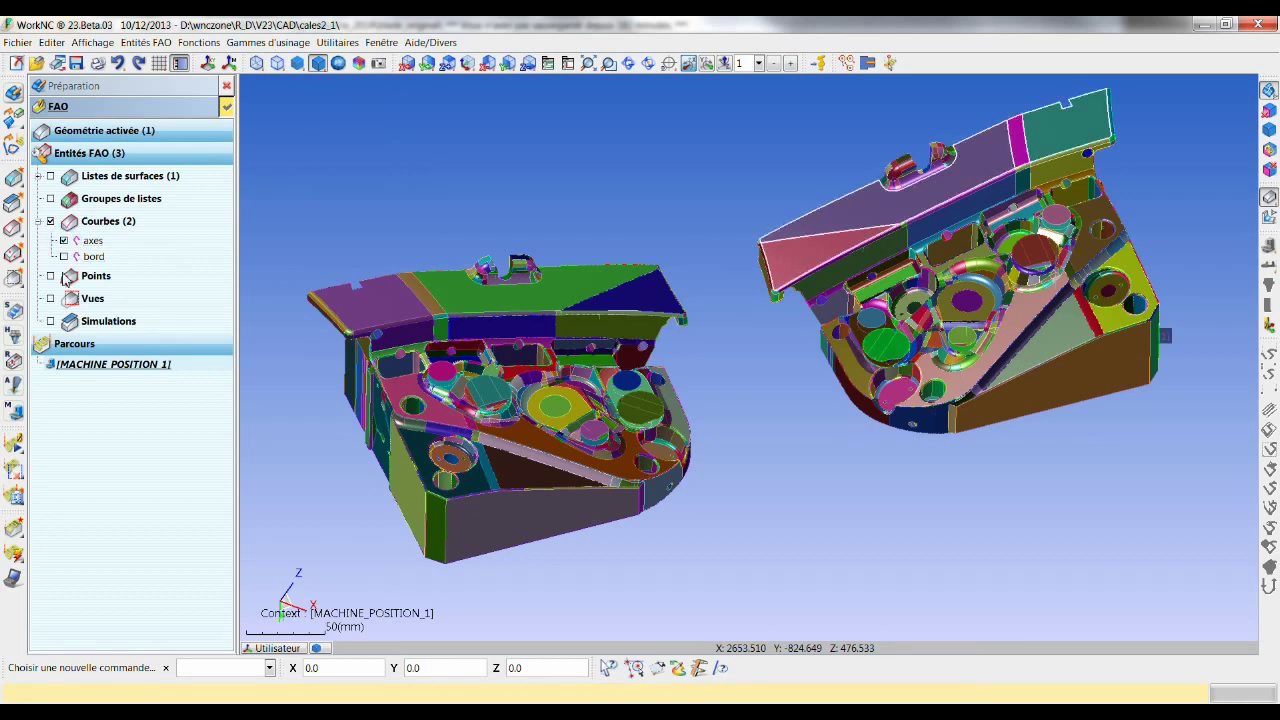
pyautogui.click(63, 257)
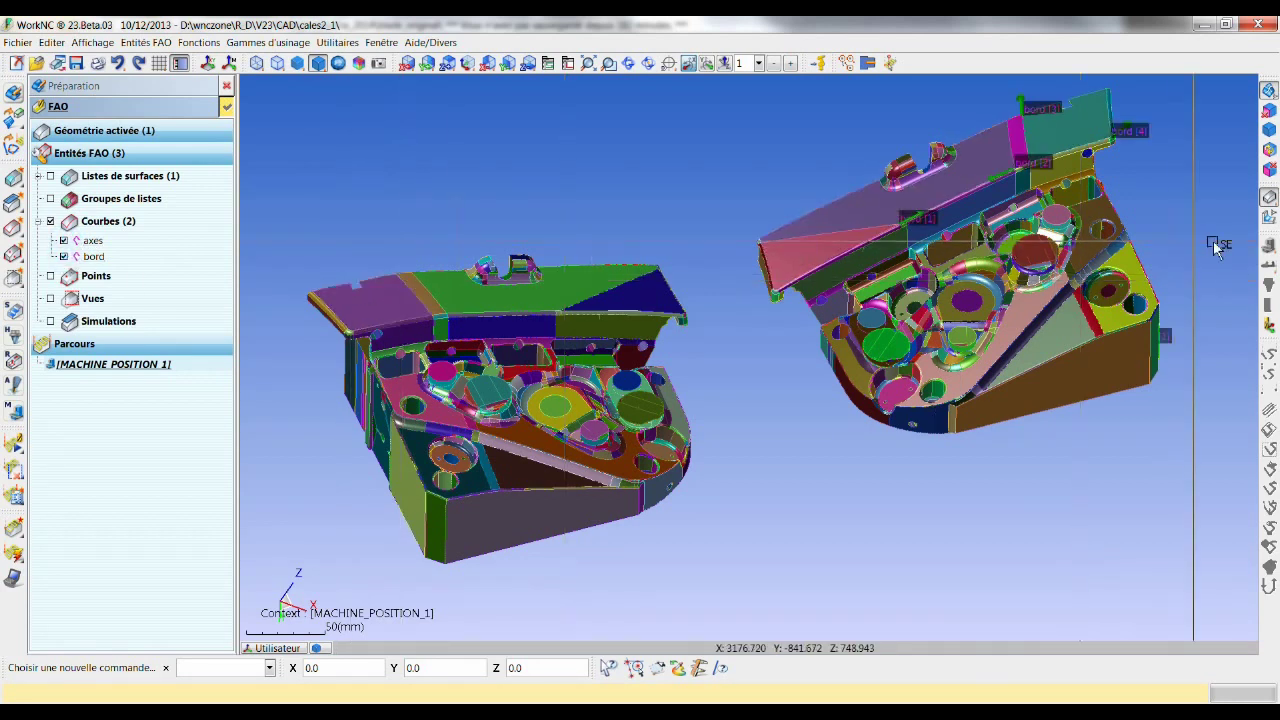
pyautogui.click(1270, 199)
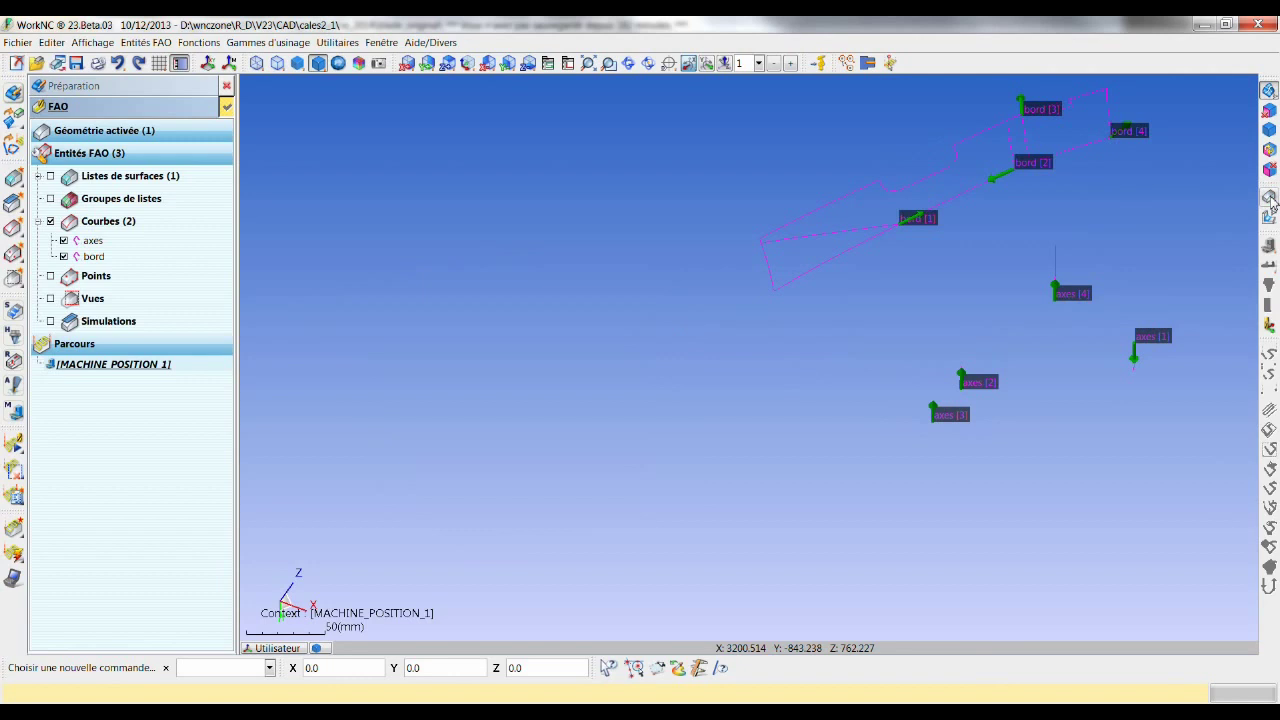
pyautogui.scroll(3, 1152, 229)
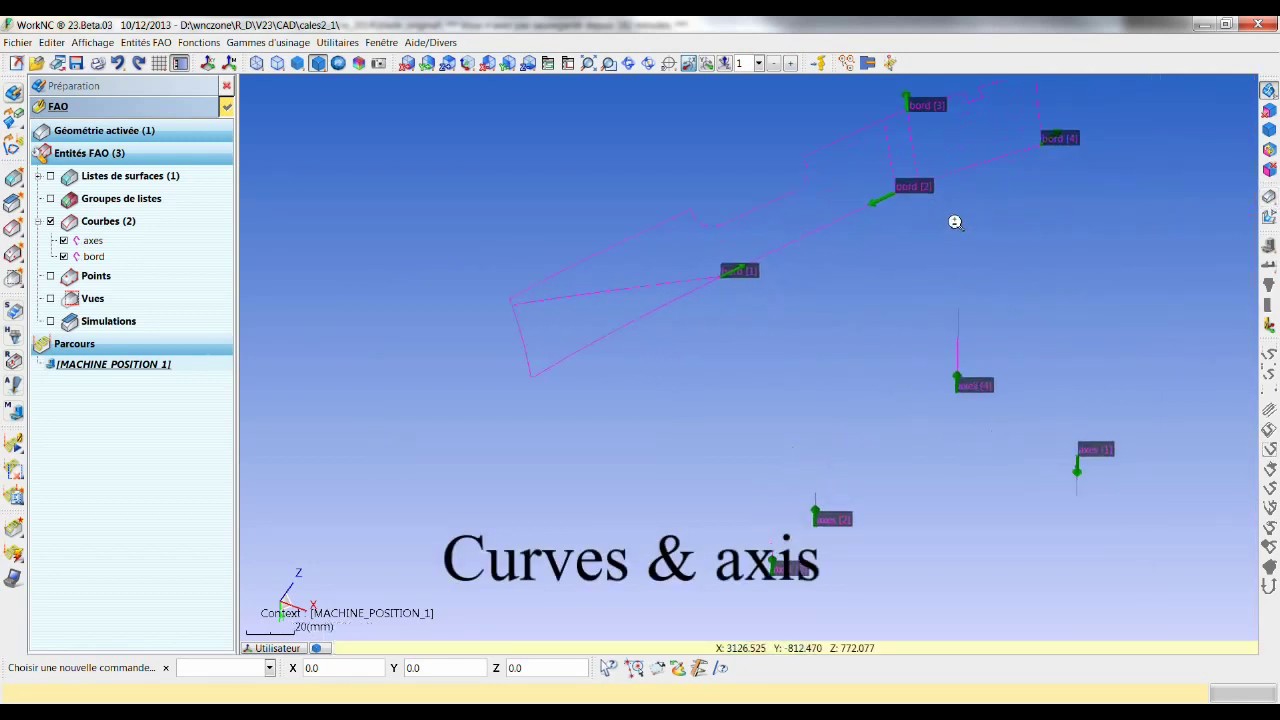
pyautogui.scroll(-2, 955, 224)
pyautogui.scroll(-2, 931, 294)
pyautogui.scroll(-1, 894, 349)
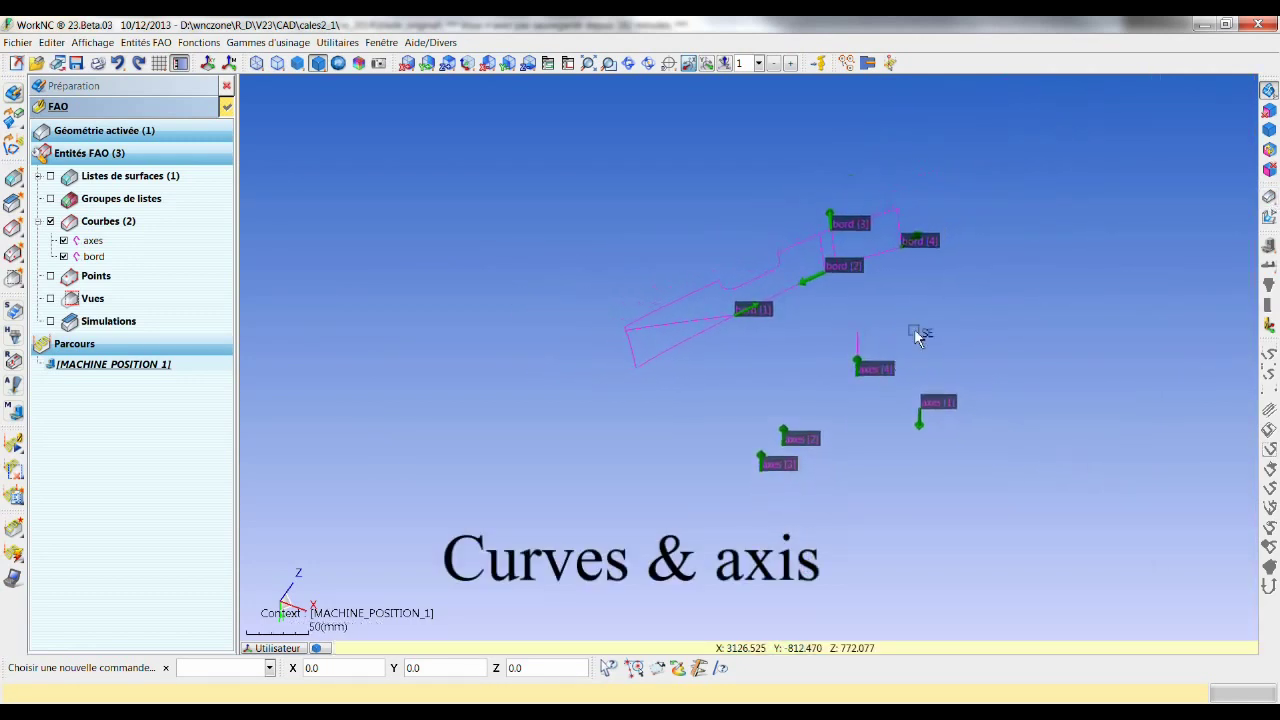
pyautogui.click(1270, 199)
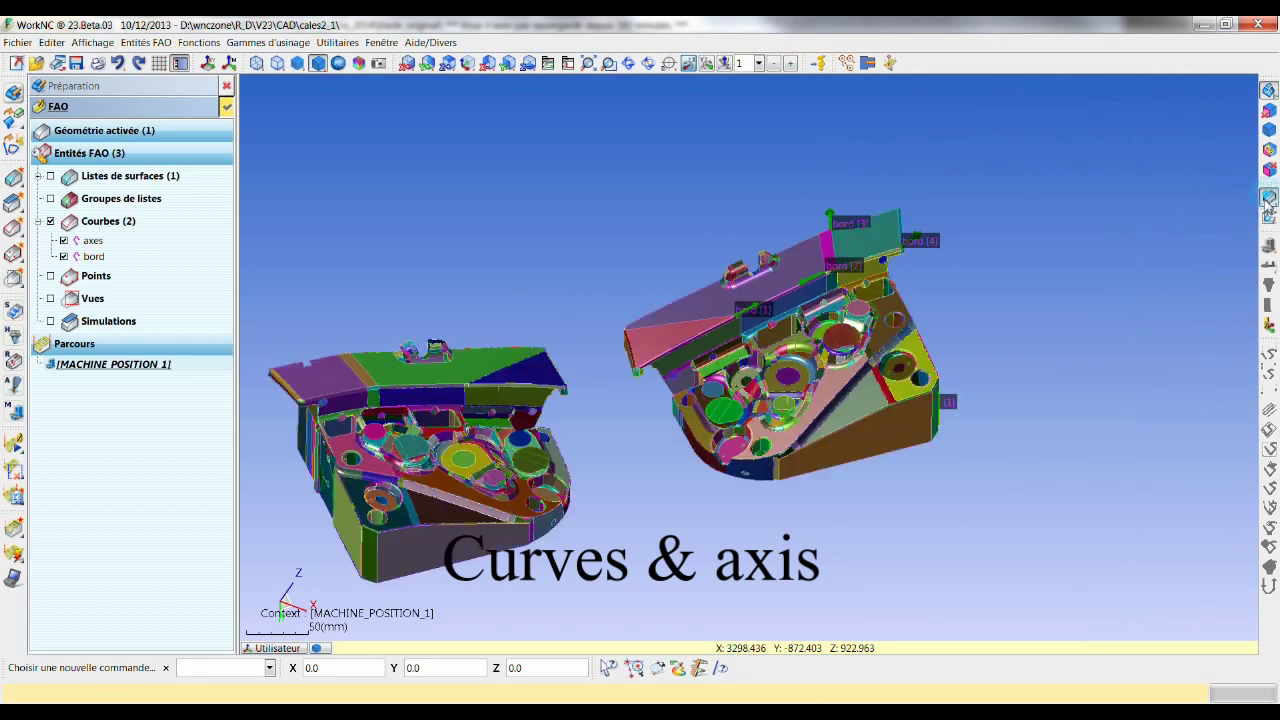
pyautogui.moveTo(900, 400); pyautogui.dragTo(757, 423, button='middle')
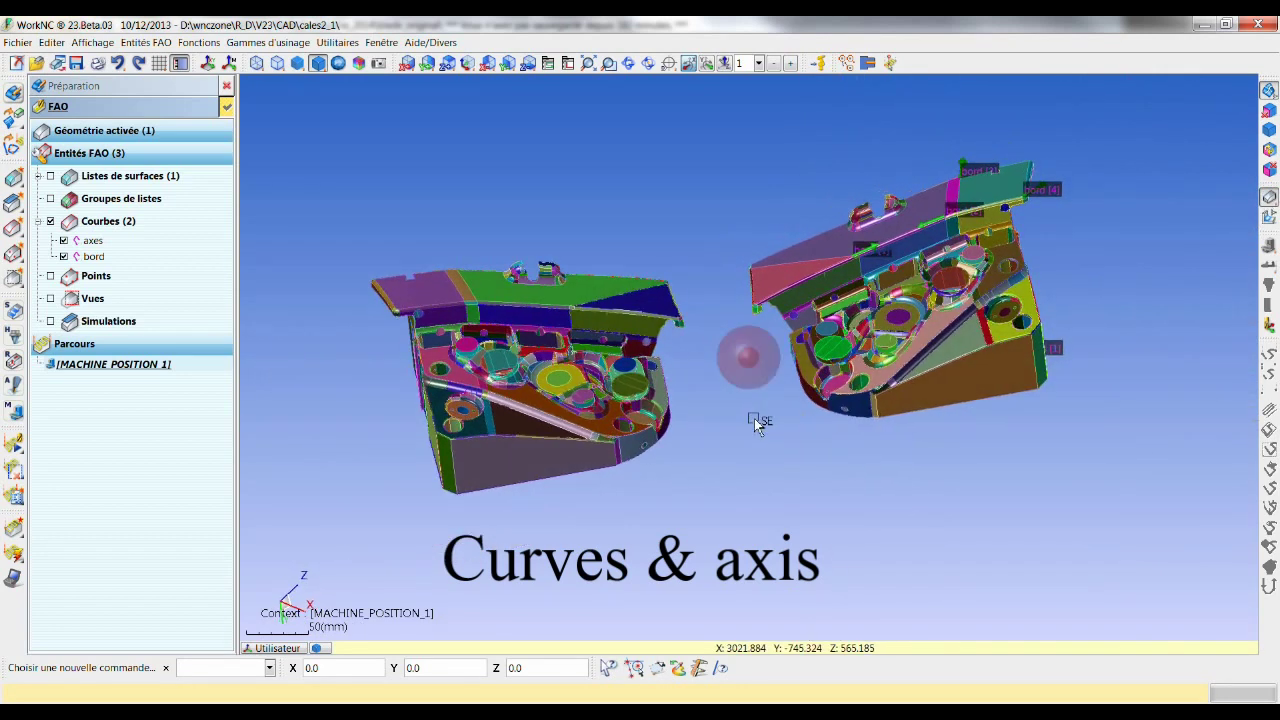
# Create view Vue_000 from a picked flat face of the right part.
pyautogui.rightClick(942, 396)
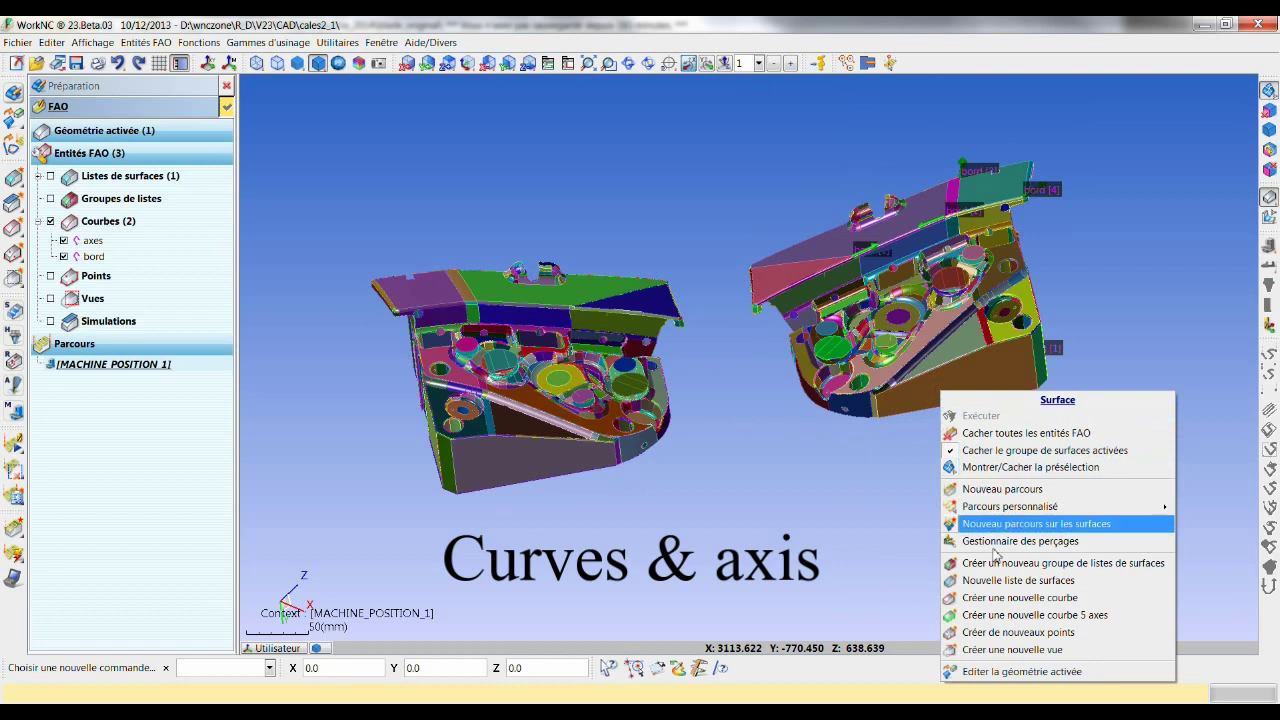
pyautogui.click(995, 649)
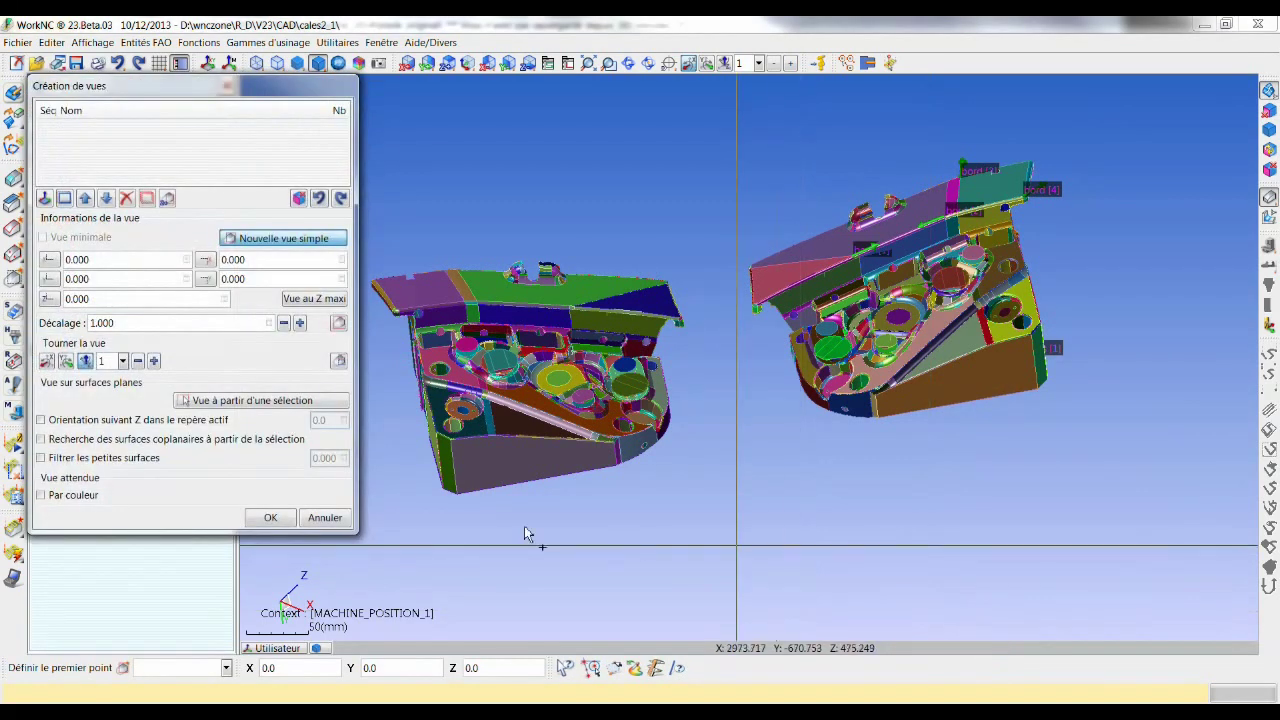
pyautogui.click(236, 401)
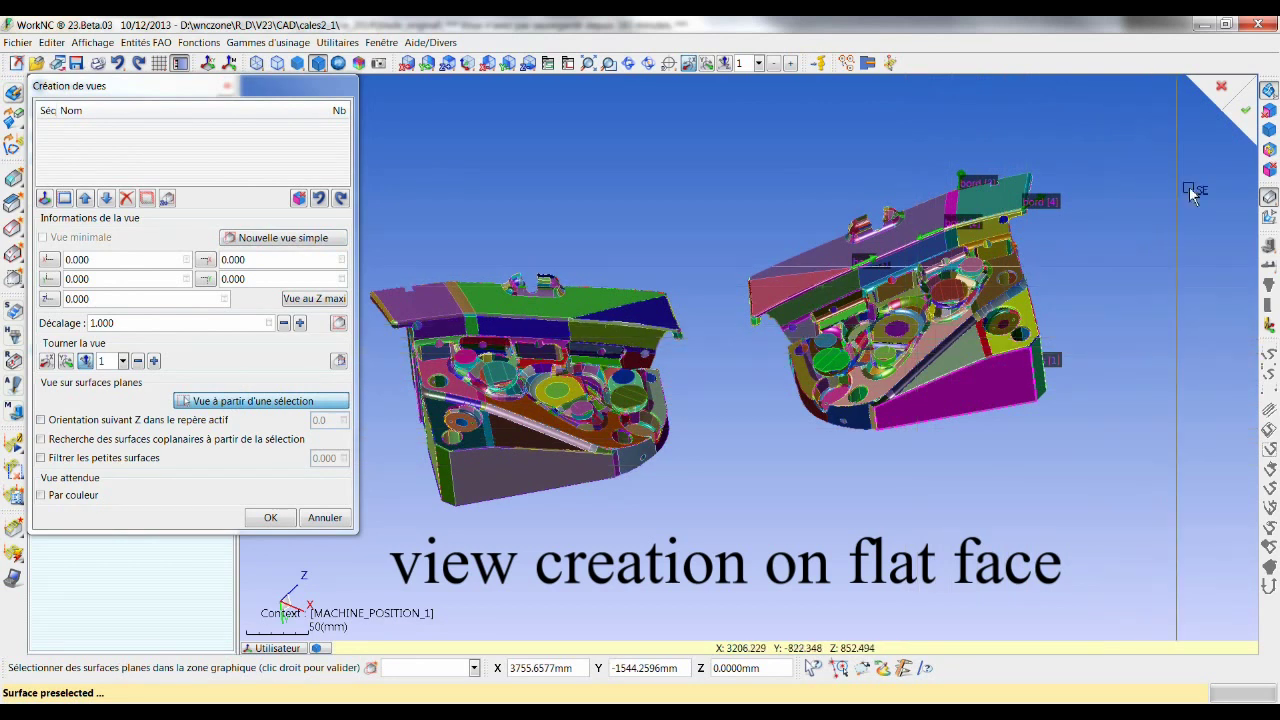
pyautogui.rightClick(1149, 233)
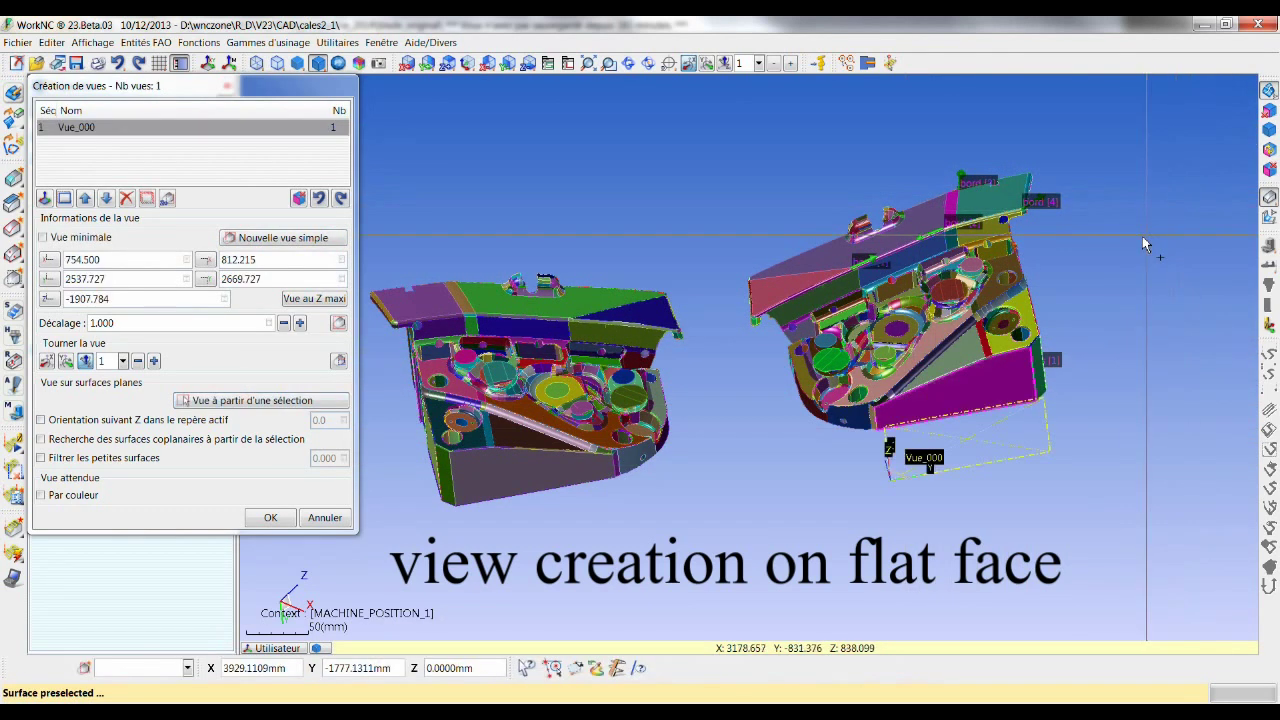